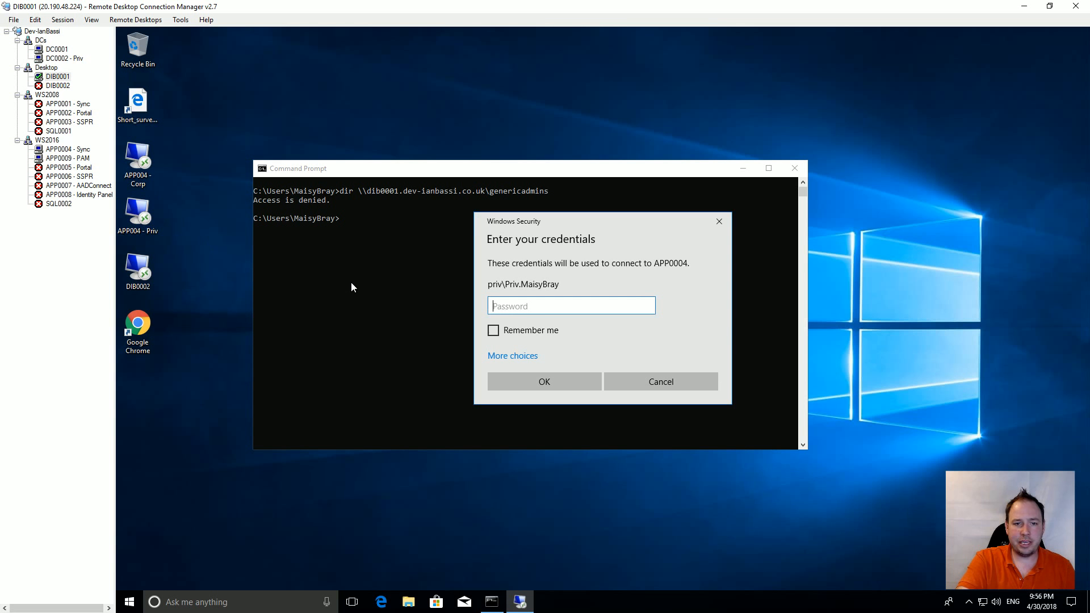
Step: Try to sign in to APP0004 over Remote Desktop by entering the privileged account's password, and dismiss the connection message
{"action": "type", "text": "*******"}
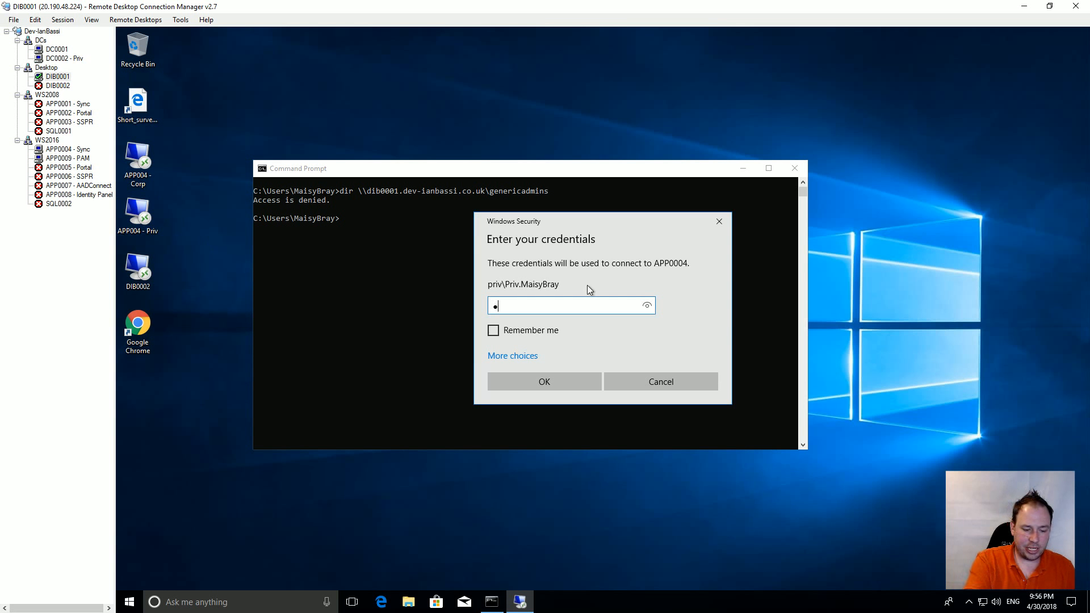
{"action": "type", "text": "**"}
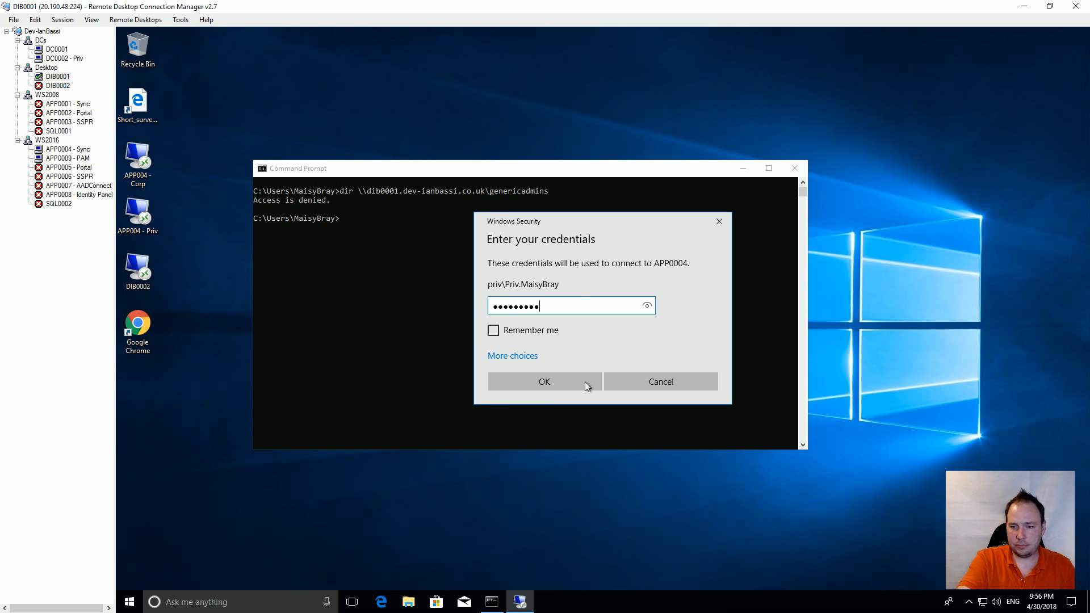
{"action": "left_click", "coordinate": [585, 381]}
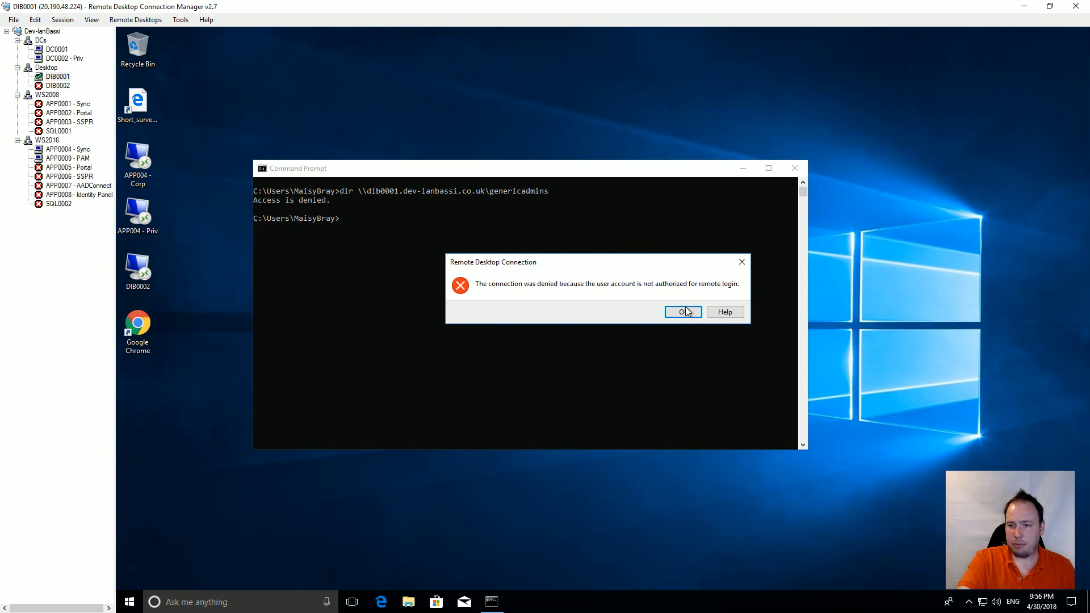
{"action": "left_click", "coordinate": [684, 311]}
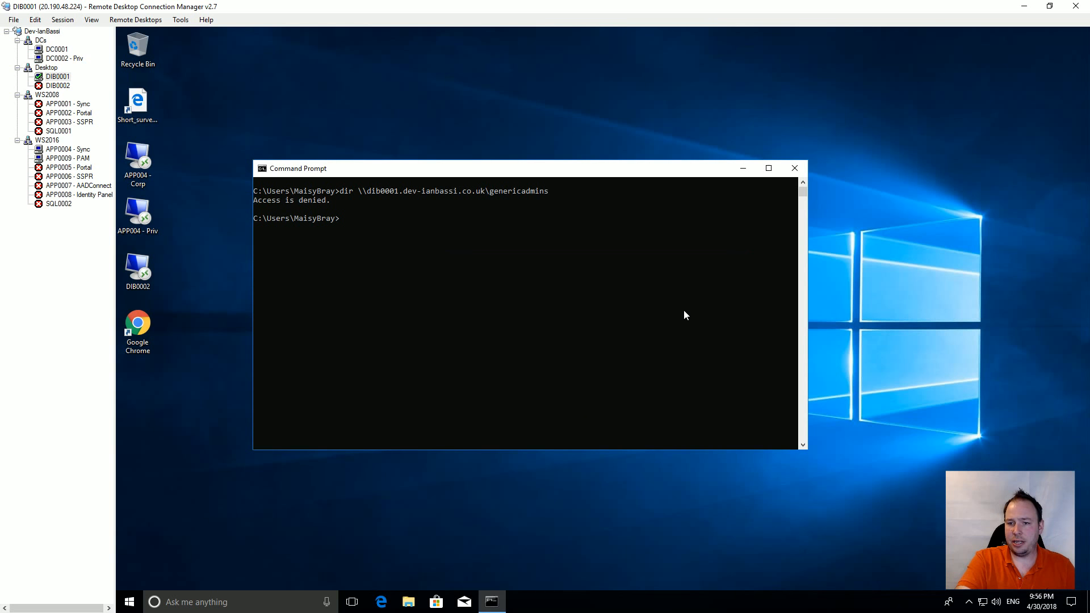
Step: On DC0001, view the members of the GenericAdmins group in the ServiceAccounts organizational unit, and close its properties without changes
{"action": "left_click", "coordinate": [60, 49]}
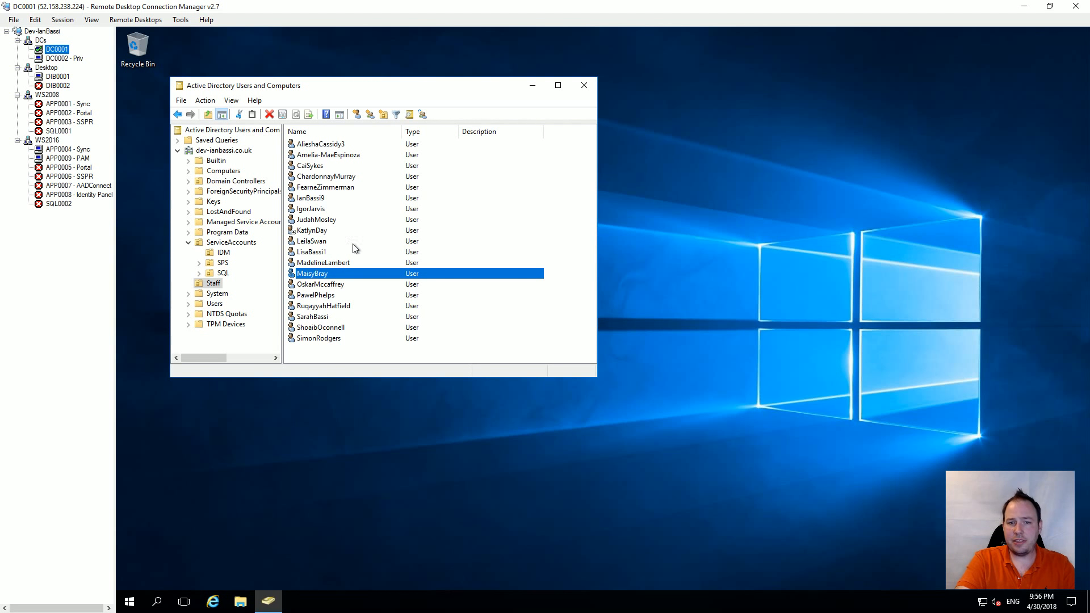
{"action": "left_click", "coordinate": [227, 242]}
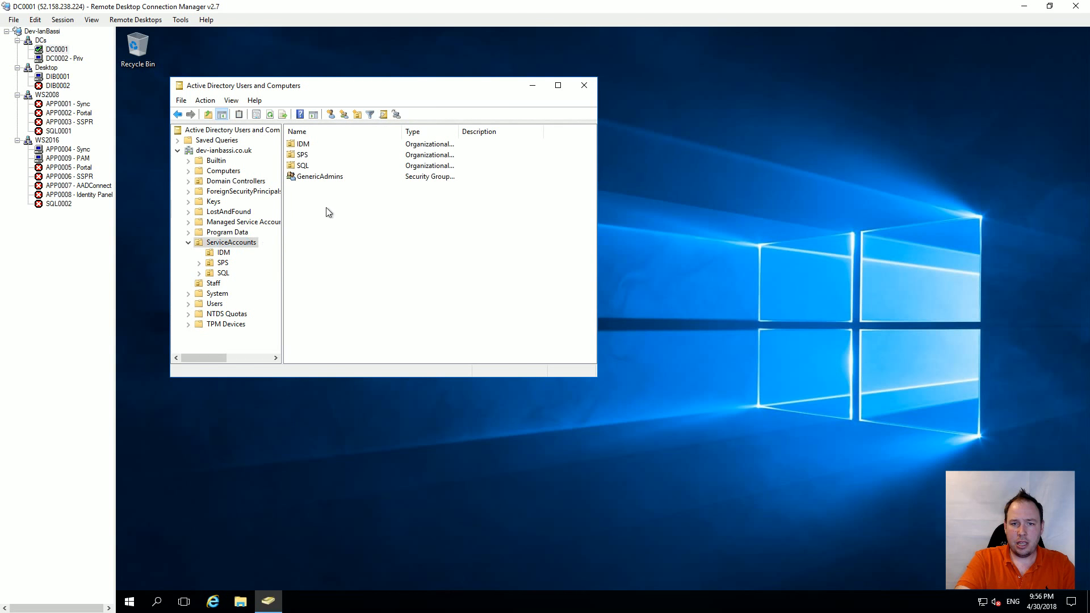
{"action": "double_click", "coordinate": [314, 177]}
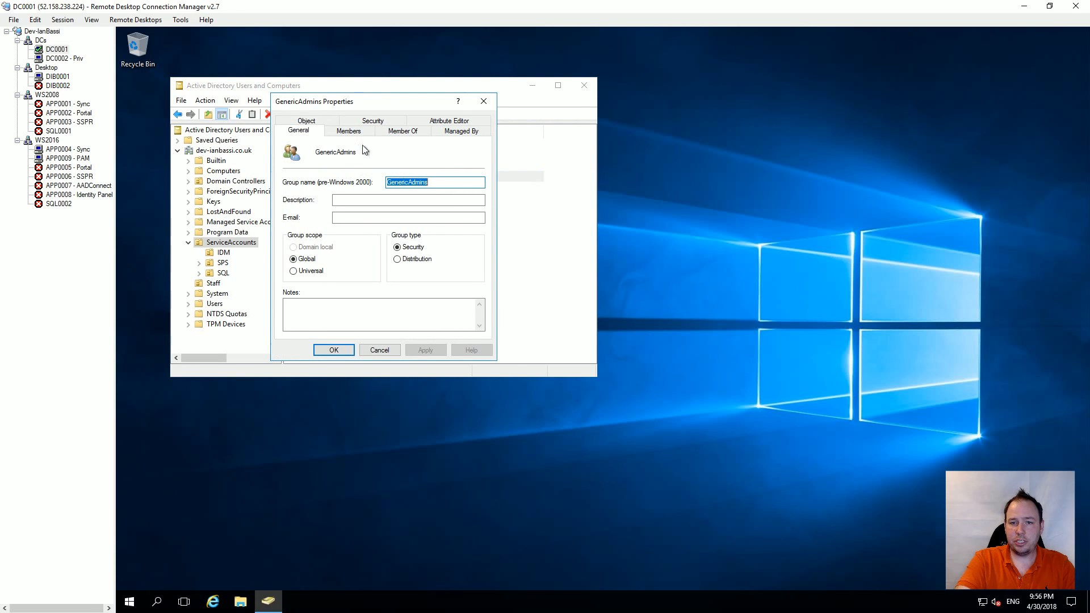
{"action": "left_click", "coordinate": [349, 131]}
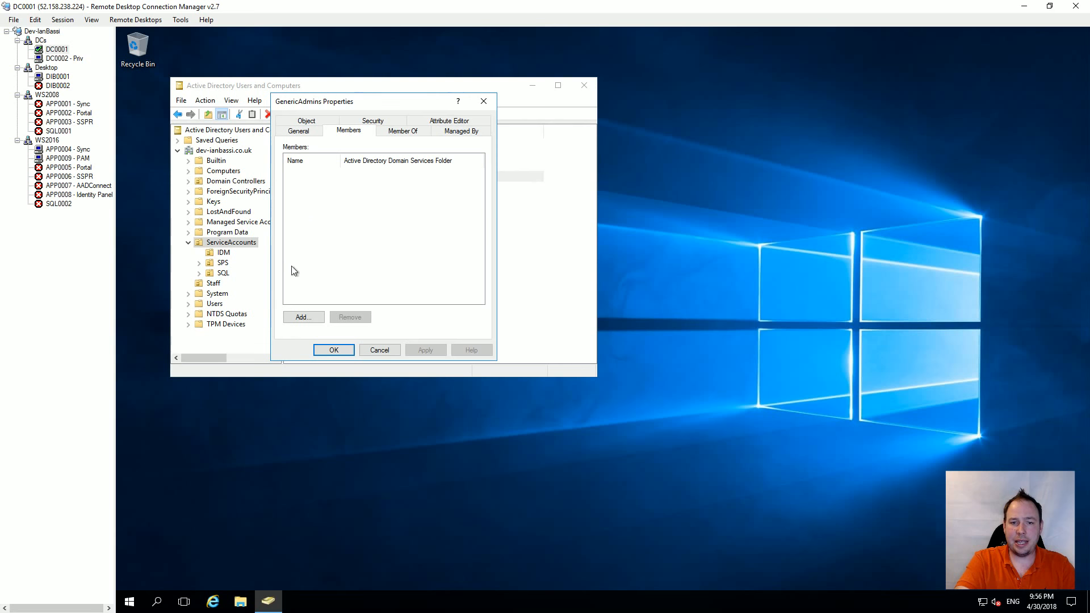
{"action": "left_click", "coordinate": [379, 350]}
Step: View the members of the FIMSyncAdmins group in the IDM organizational unit, and close its properties without changes
{"action": "left_click", "coordinate": [224, 253]}
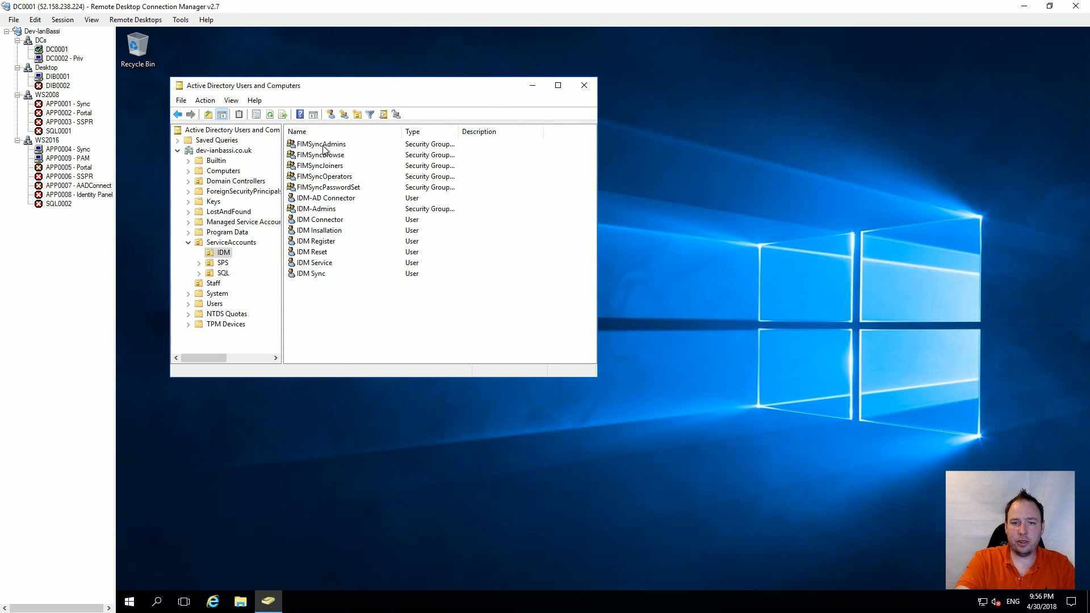
{"action": "double_click", "coordinate": [322, 145]}
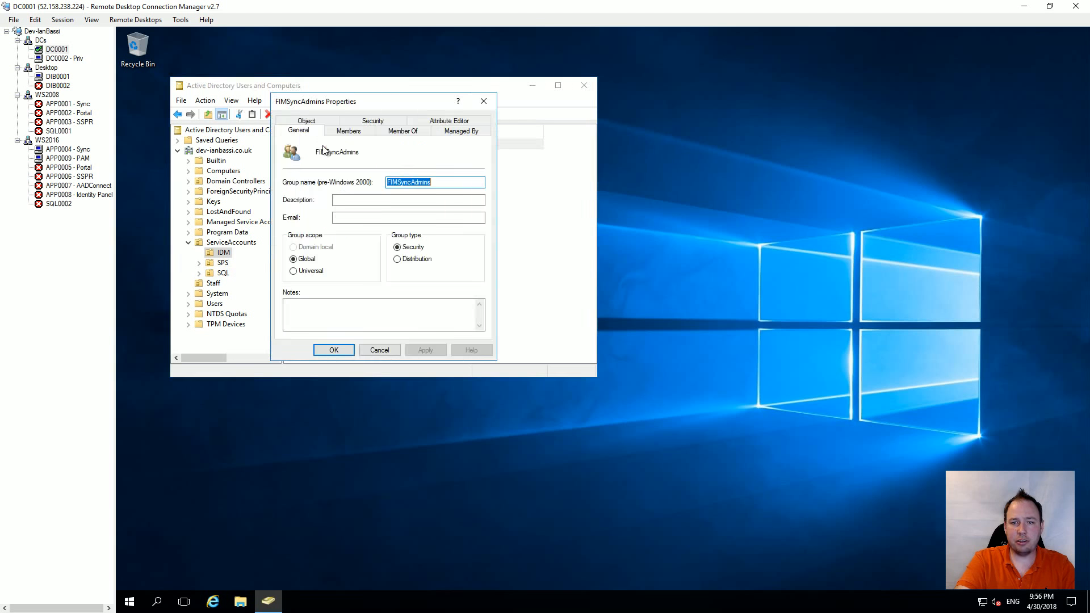
{"action": "left_click", "coordinate": [345, 131]}
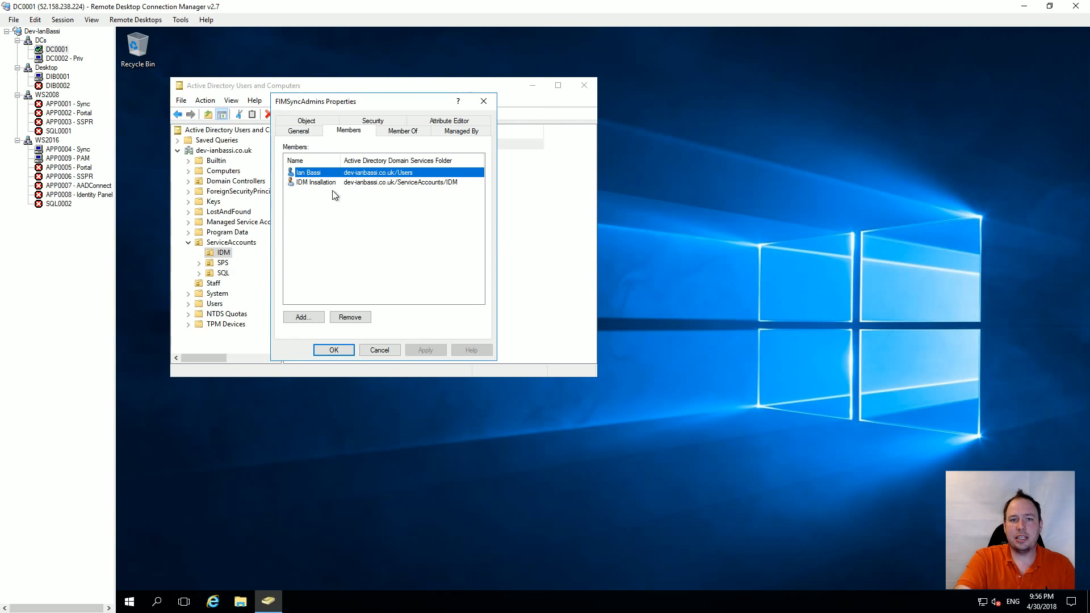
{"action": "left_click", "coordinate": [392, 348]}
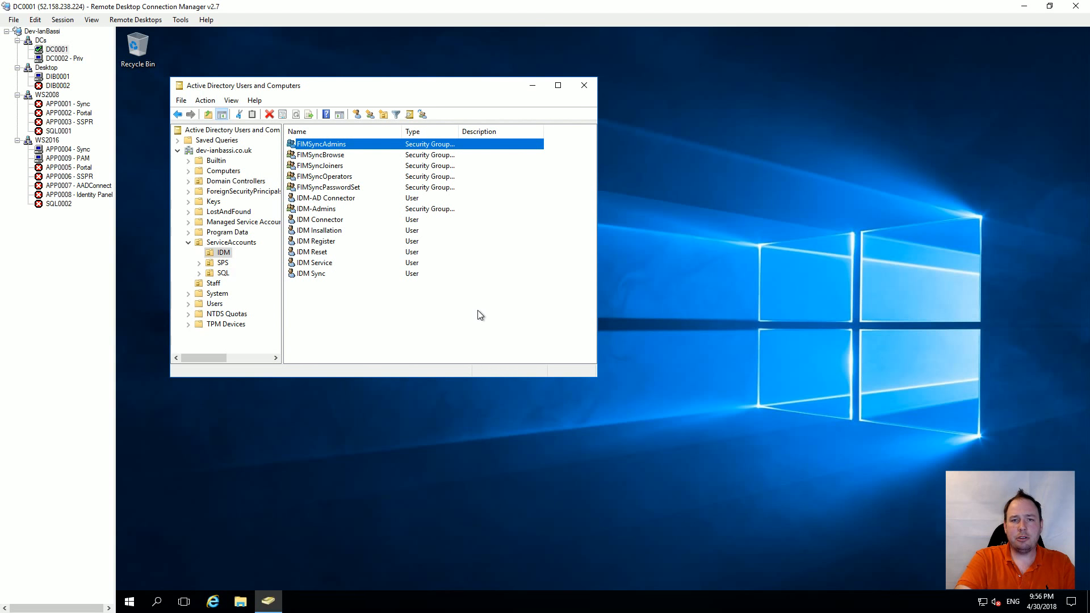
Step: Return to the DIB0001 session and connect from it to DIB0002, entering the privileged account's password
{"action": "left_click", "coordinate": [63, 77]}
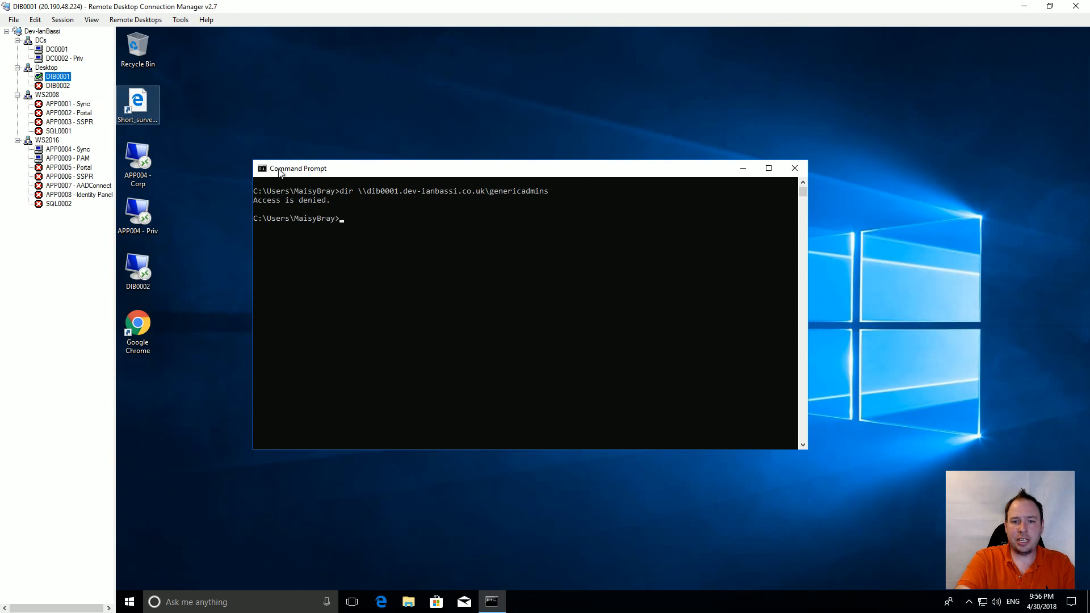
{"action": "left_click", "coordinate": [278, 173]}
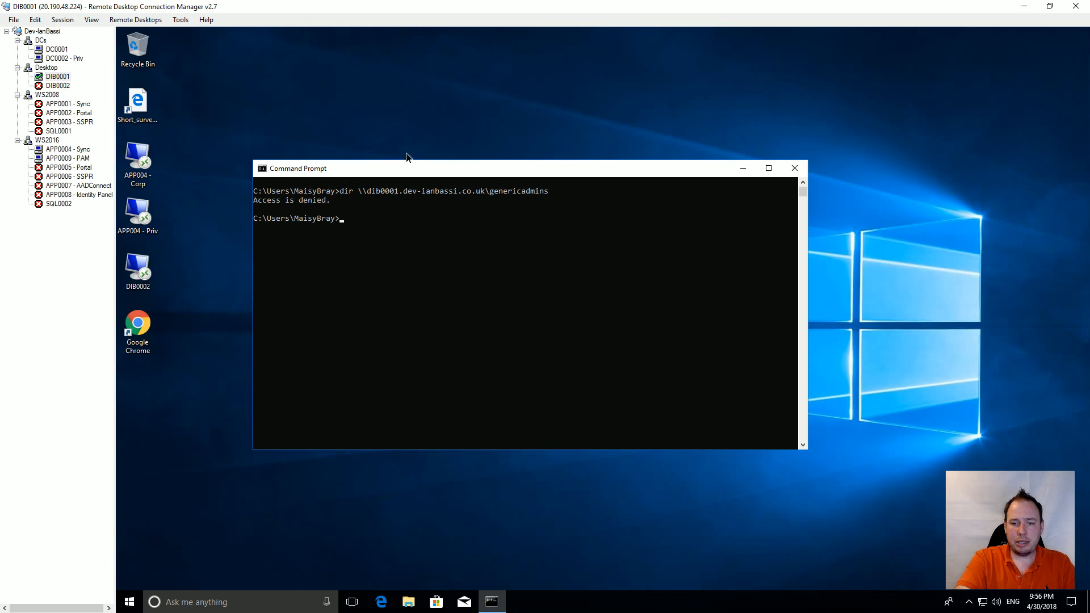
{"action": "left_click_drag", "start_coordinate": [407, 158], "coordinate": [425, 111]}
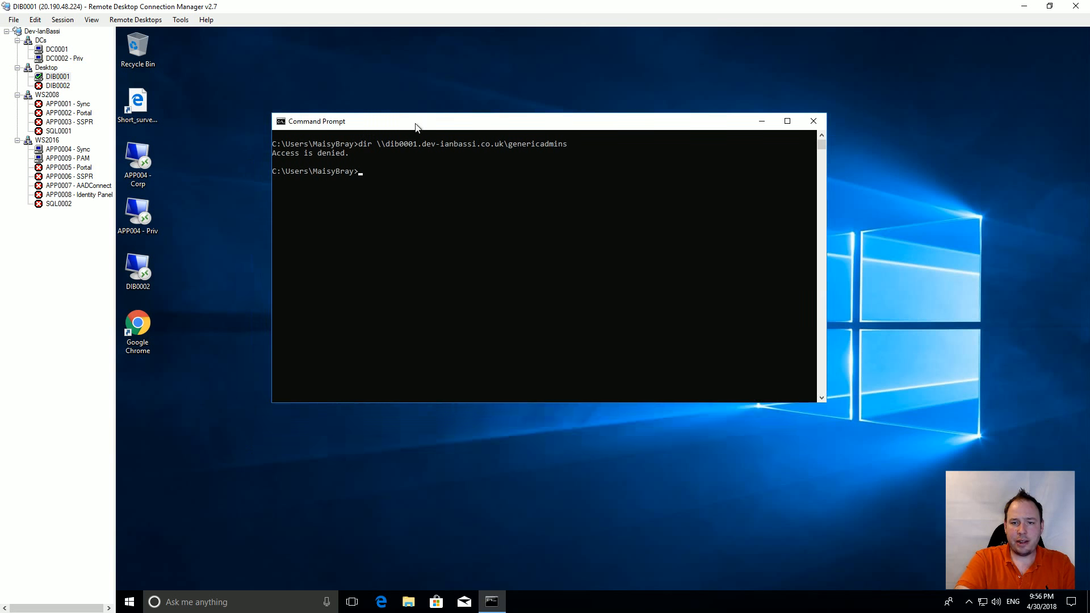
{"action": "double_click", "coordinate": [148, 270]}
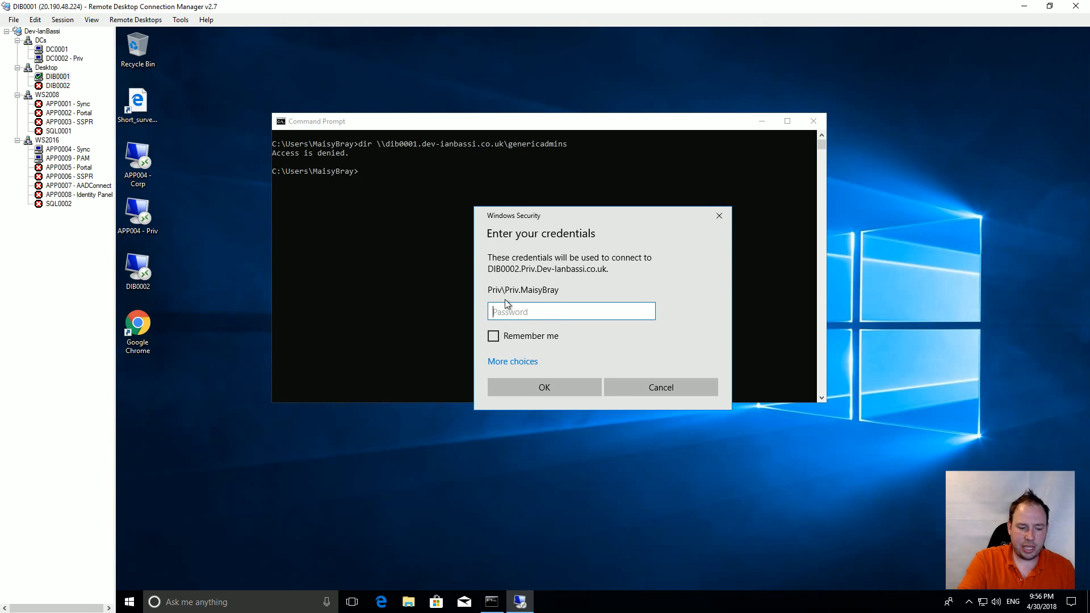
{"action": "type", "text": "********"}
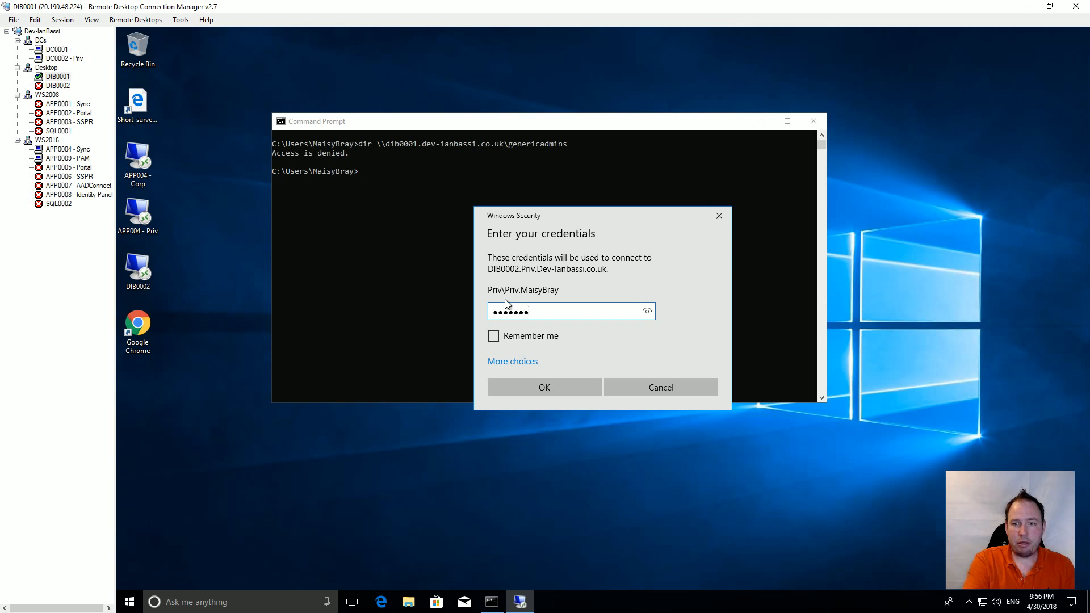
{"action": "type", "text": "**"}
{"action": "key", "text": "Return"}
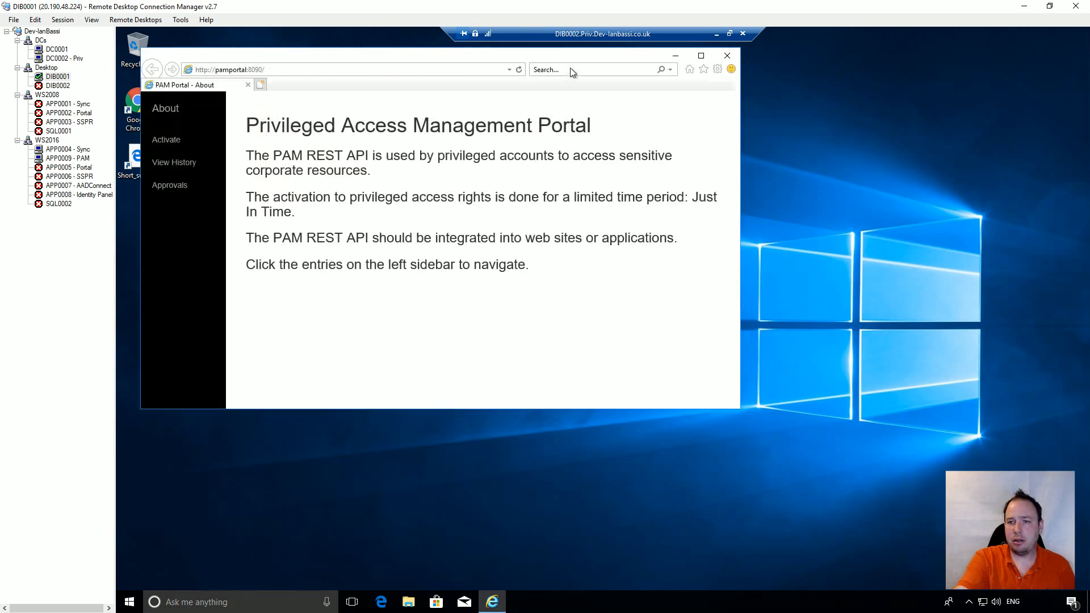
Step: In the maximized PAM portal, list the roles for activation and open an activation request for the GenericAdmins role
{"action": "left_click", "coordinate": [701, 55]}
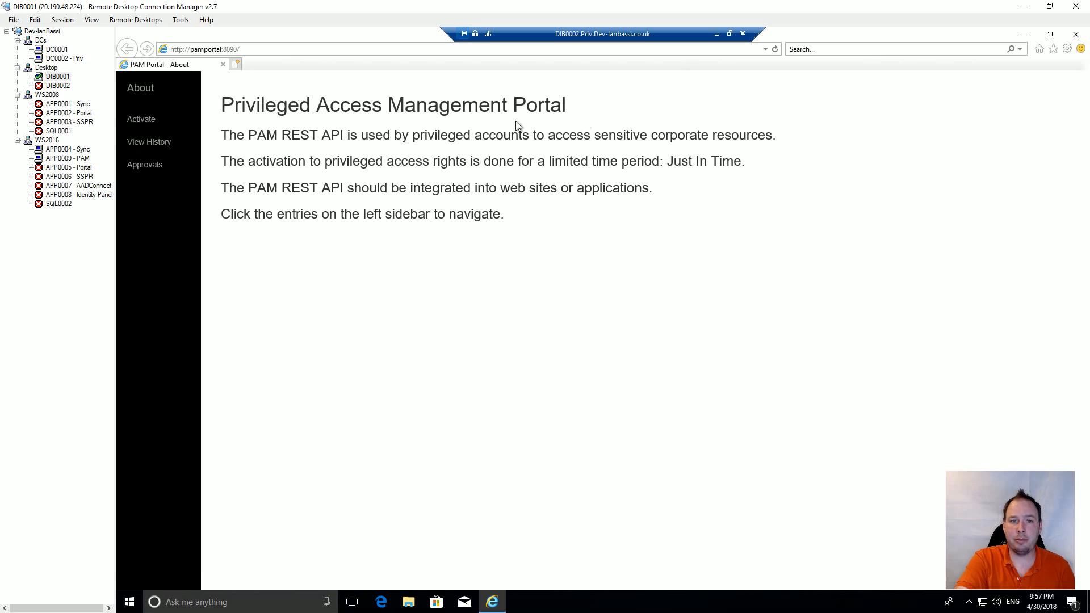
{"action": "left_click", "coordinate": [142, 123]}
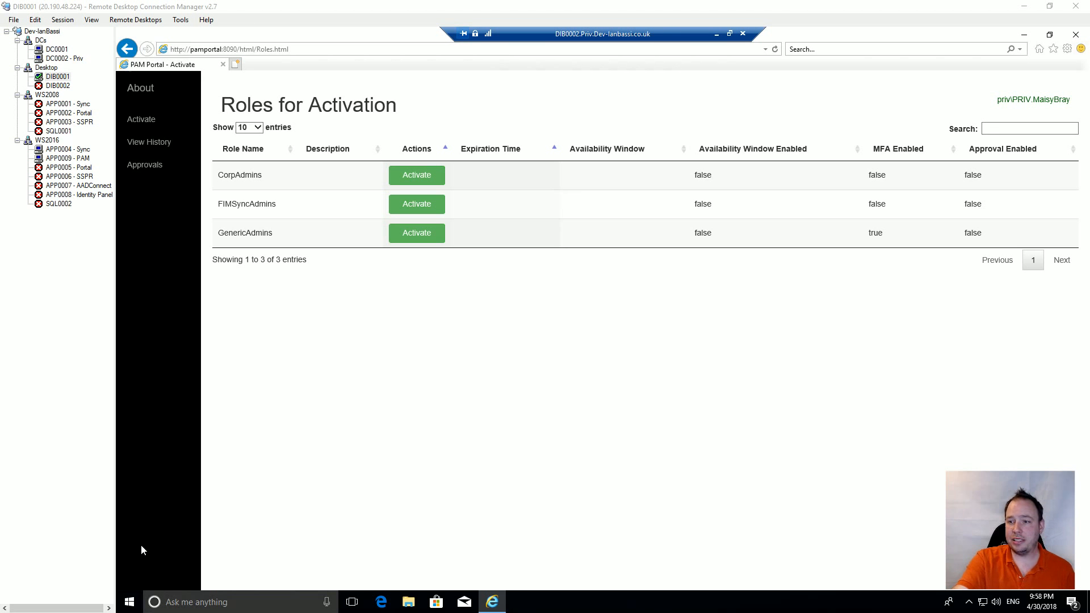
{"action": "left_click", "coordinate": [416, 234]}
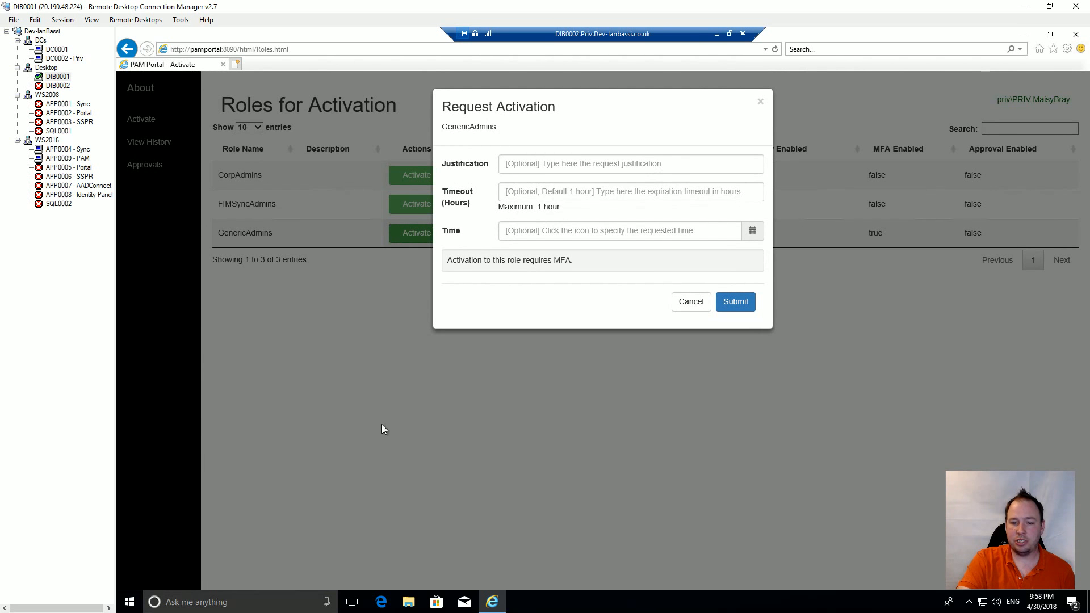
Step: Test access from a Command Prompt by running dir on the genericadmins share of dib0001, using its full domain name, and close the prompt
{"action": "left_click", "coordinate": [129, 602]}
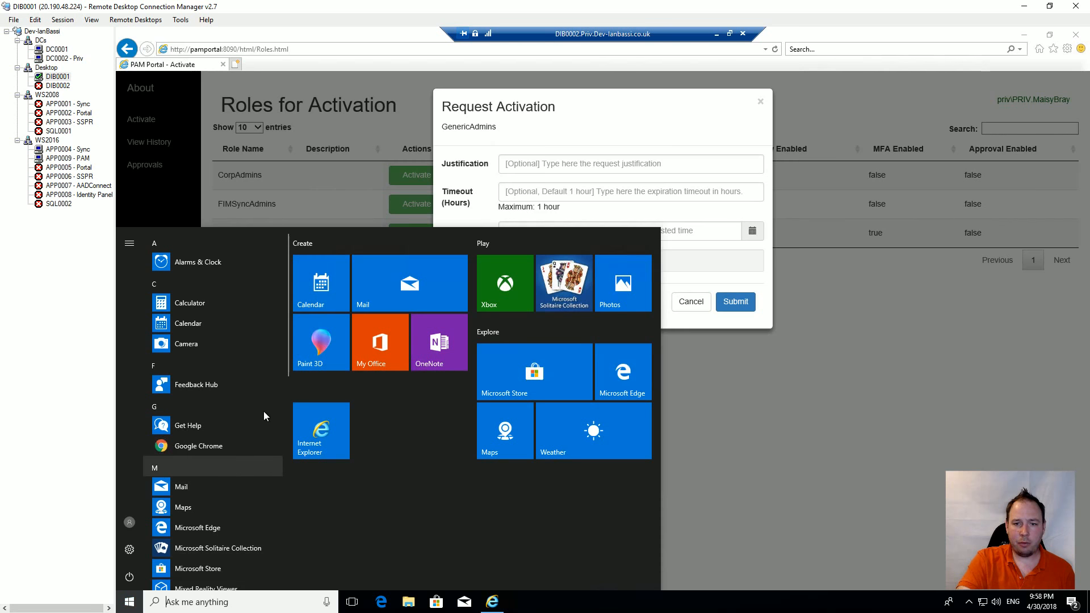
{"action": "type", "text": "comm"}
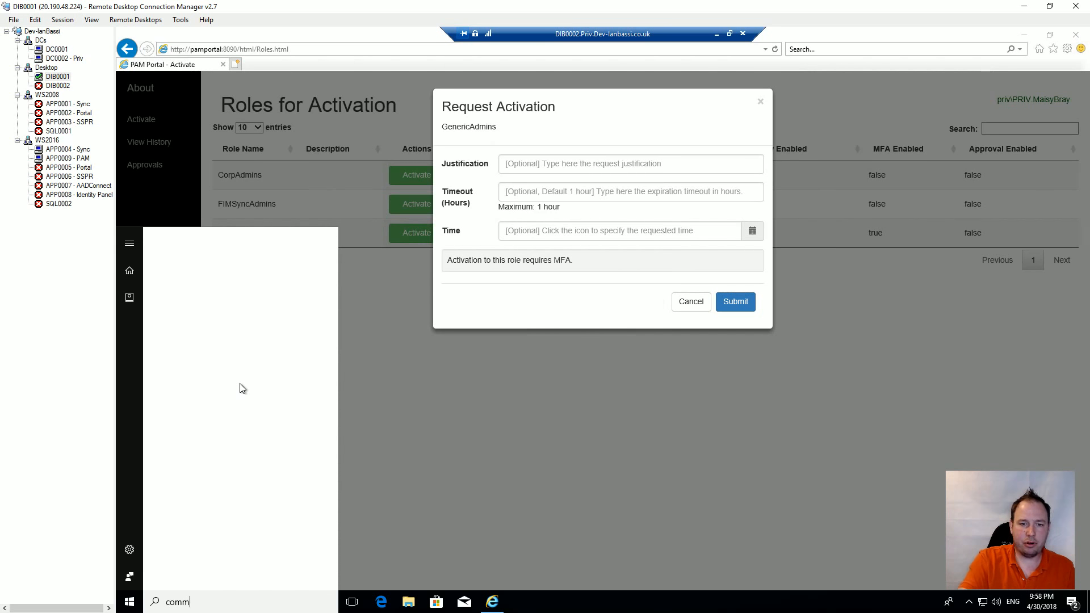
{"action": "left_click", "coordinate": [236, 301]}
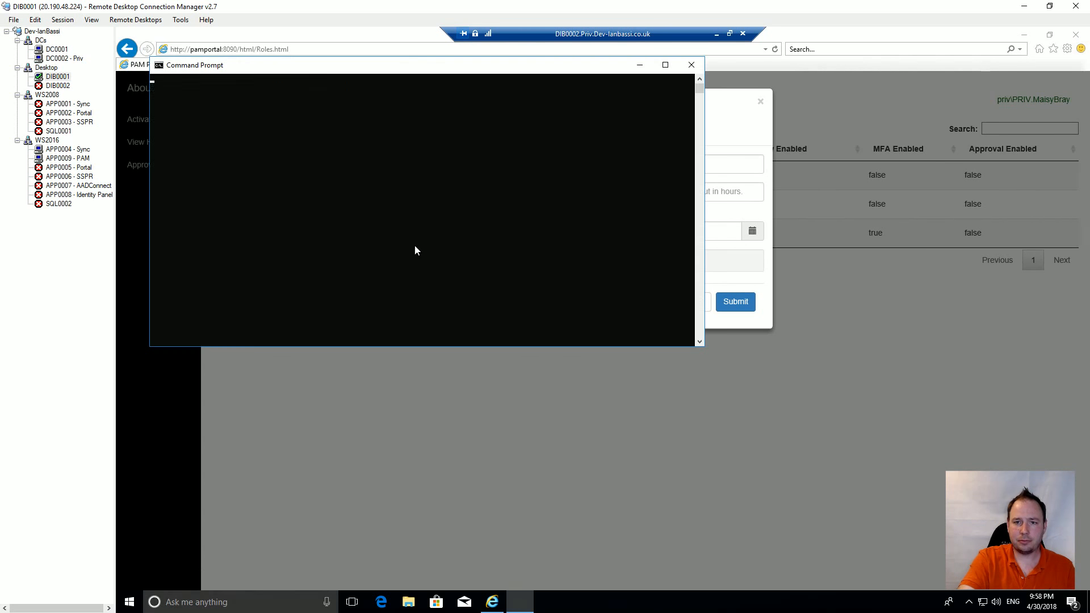
{"action": "type", "text": "dir "}
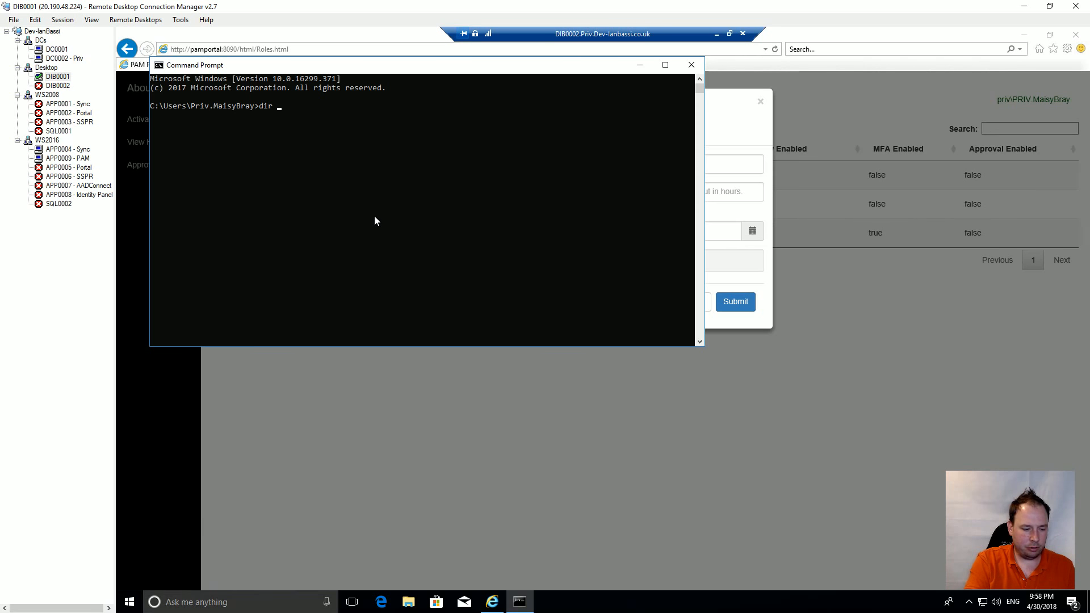
{"action": "type", "text": "\\\\dib00"}
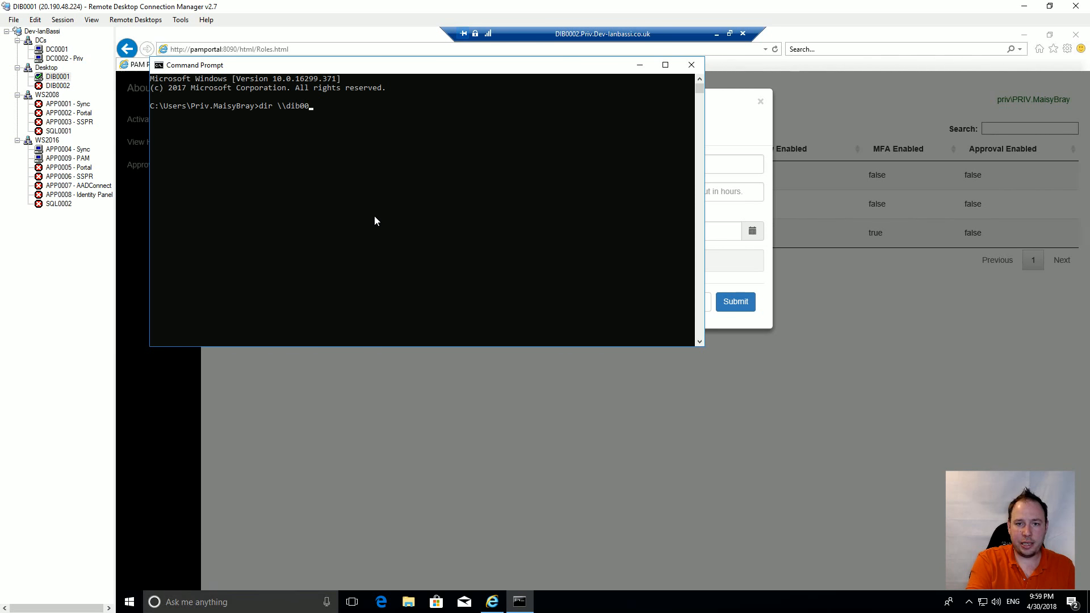
{"action": "type", "text": "01.de"}
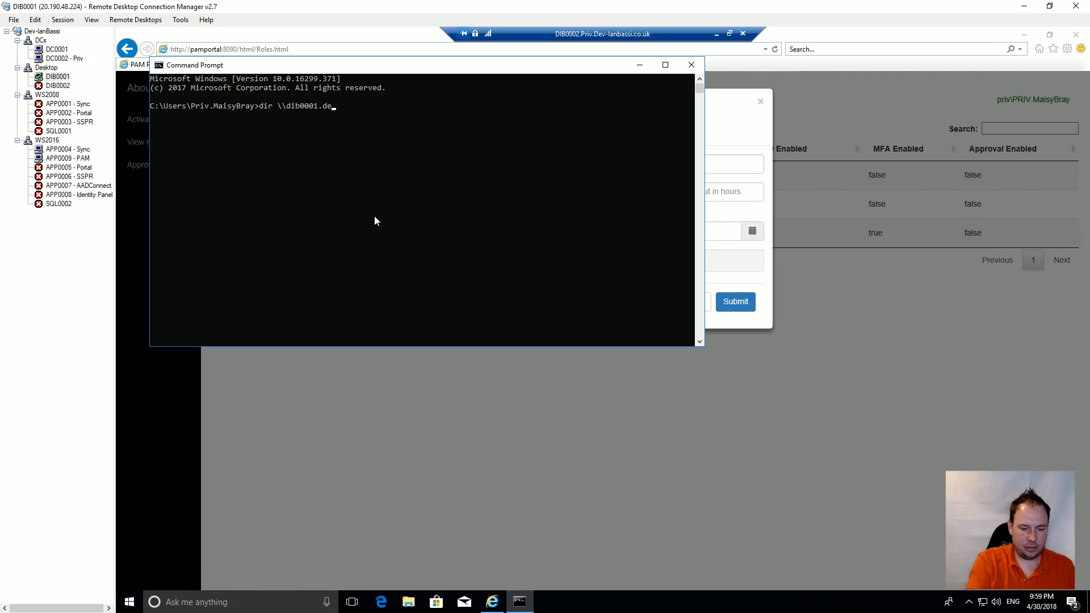
{"action": "type", "text": "v-ianbas"}
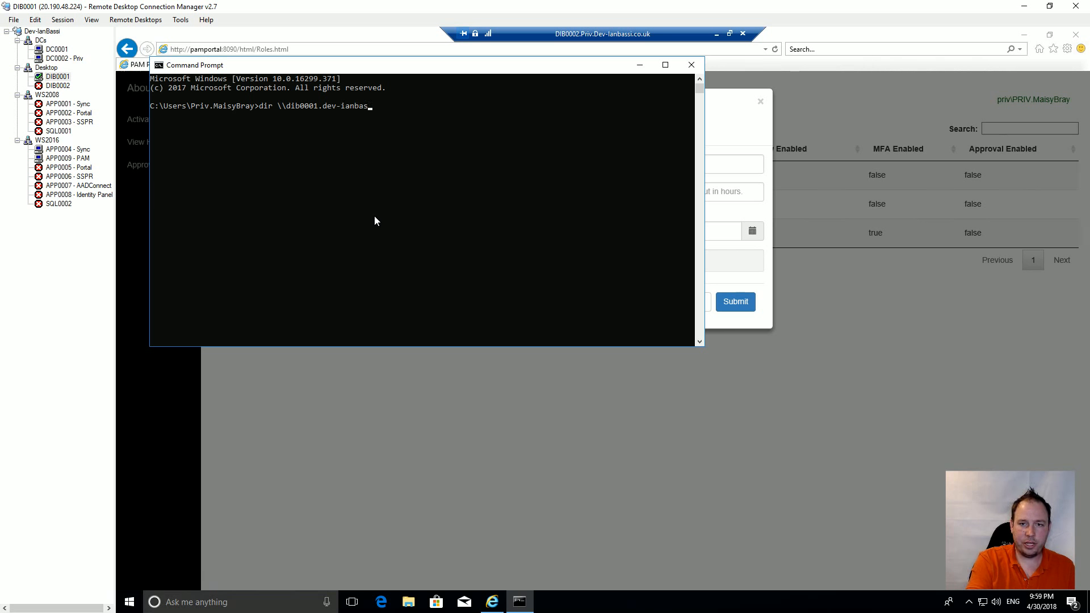
{"action": "type", "text": "si.co.uk\\g"}
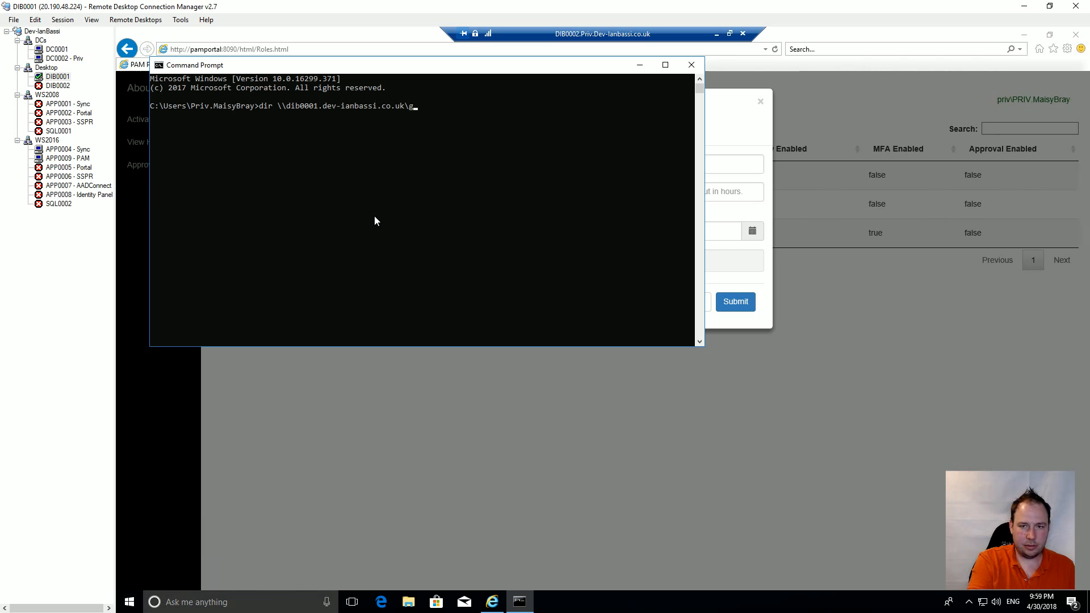
{"action": "type", "text": "ener"}
{"action": "key", "text": "BackSpace"}
{"action": "key", "text": "BackSpace"}
{"action": "key", "text": "BackSpace"}
{"action": "key", "text": "BackSpace"}
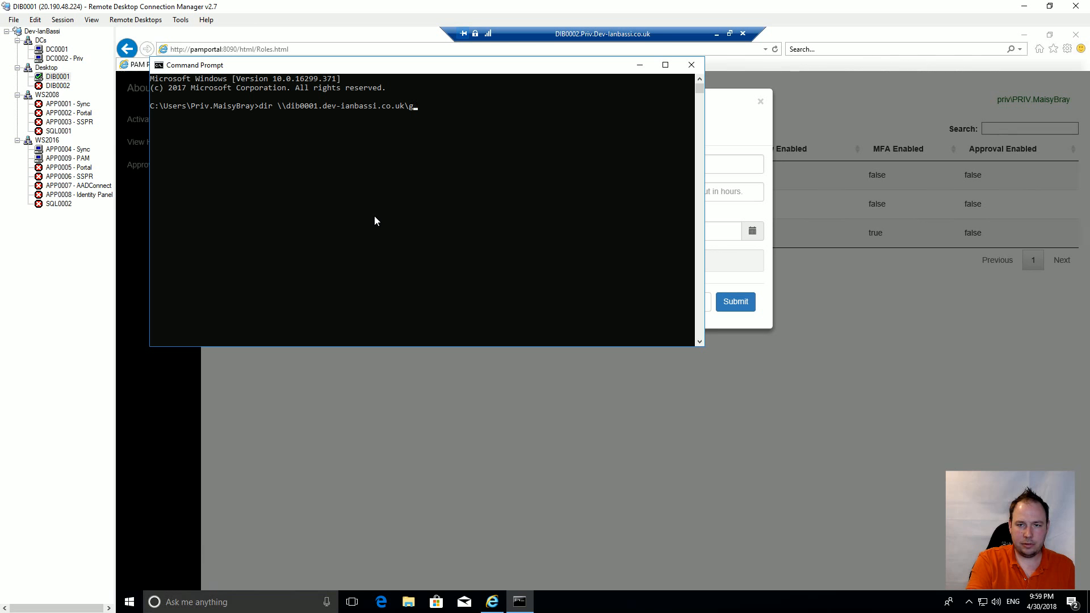
{"action": "type", "text": "enericadmins"}
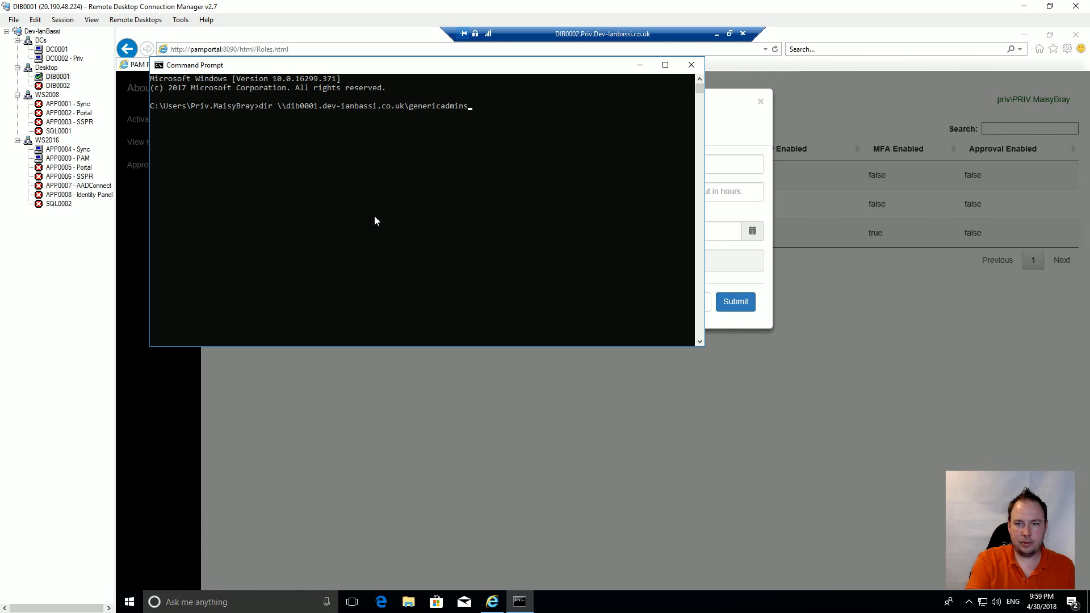
{"action": "key", "text": "Return"}
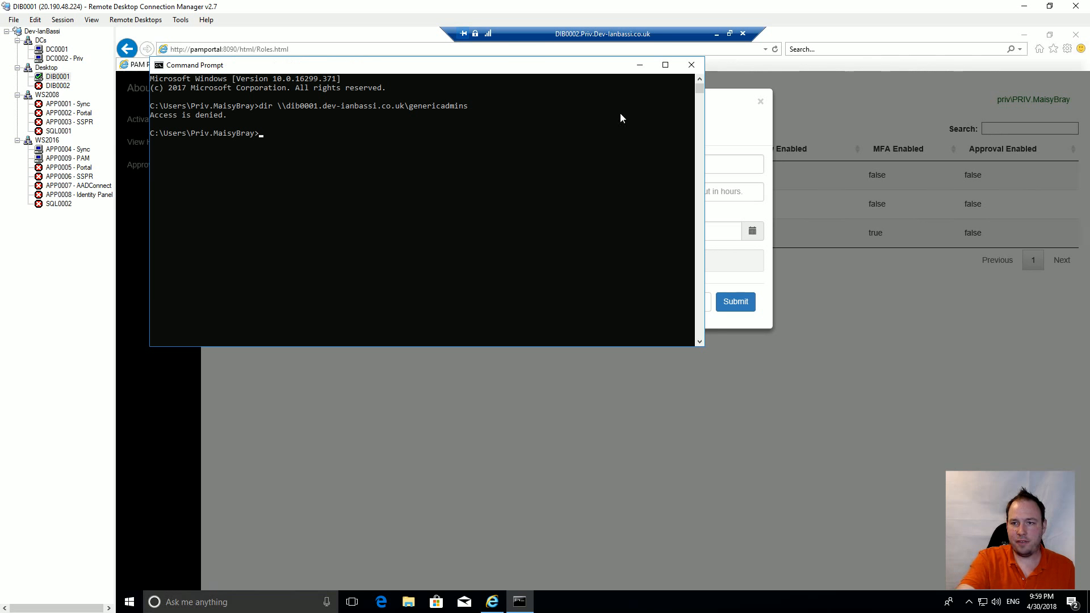
{"action": "left_click", "coordinate": [690, 66]}
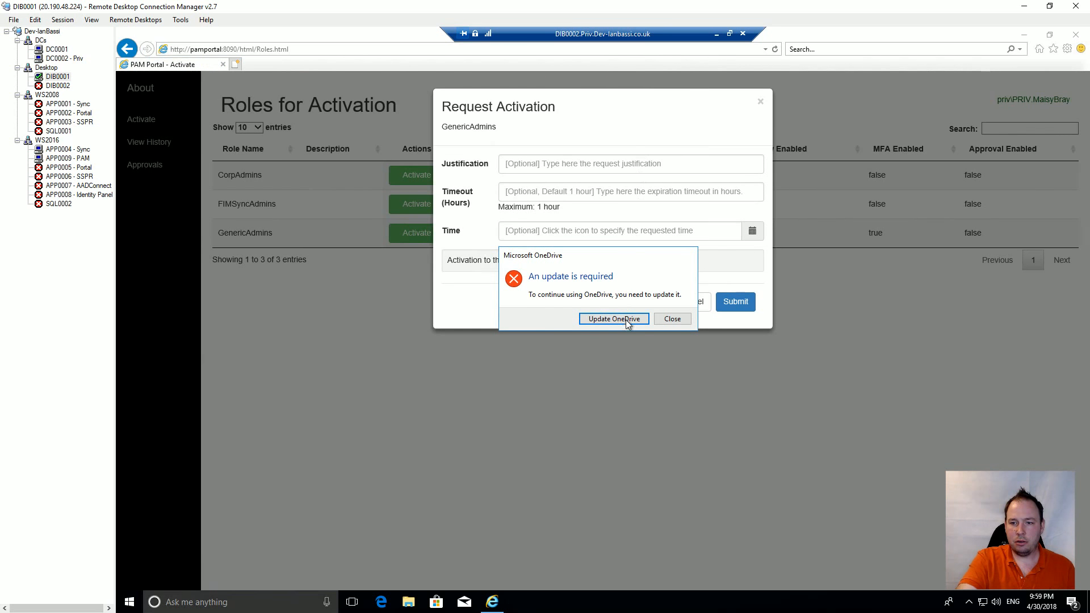
Step: Close the OneDrive update prompt and submit the GenericAdmins activation request with its optional fields left blank
{"action": "left_click", "coordinate": [672, 318]}
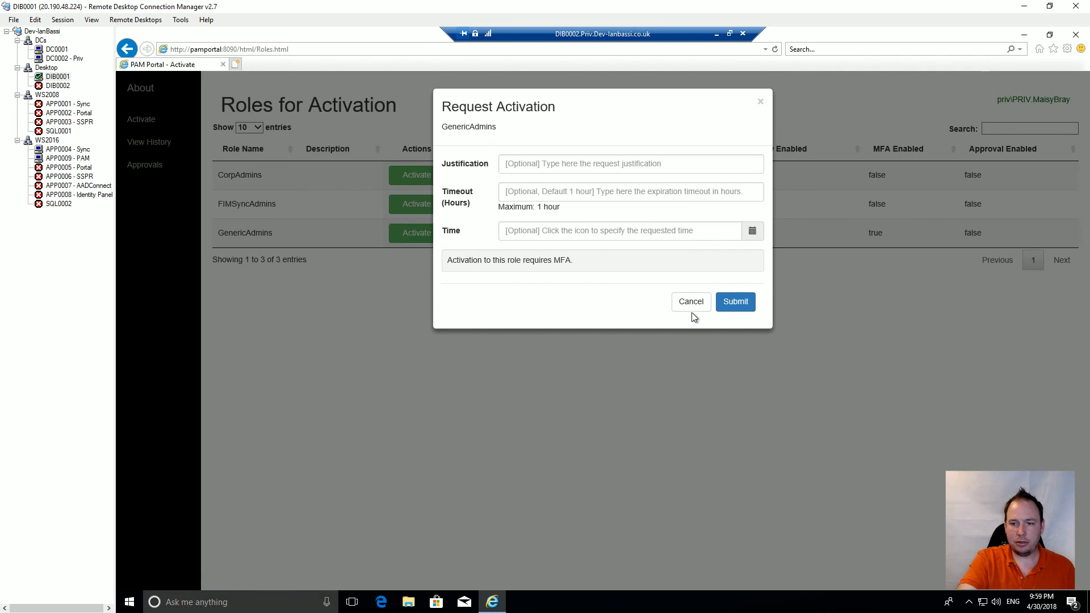
{"action": "left_click", "coordinate": [738, 301]}
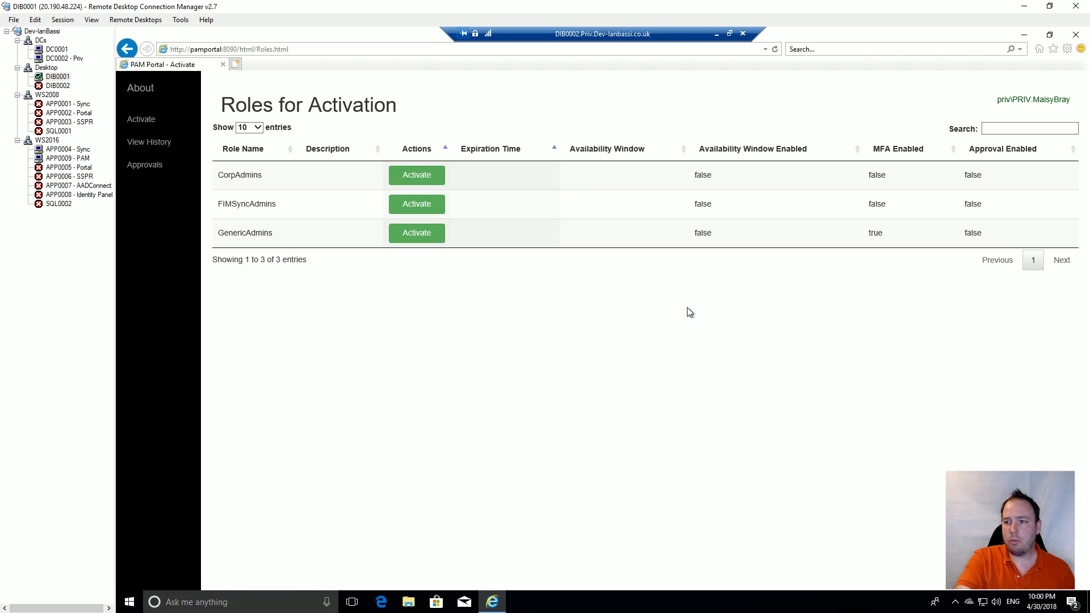
Step: Refresh the roles list and retest access from a Command Prompt by running dir on dib0001's genericadmins share, using its full domain name
{"action": "left_click", "coordinate": [775, 50]}
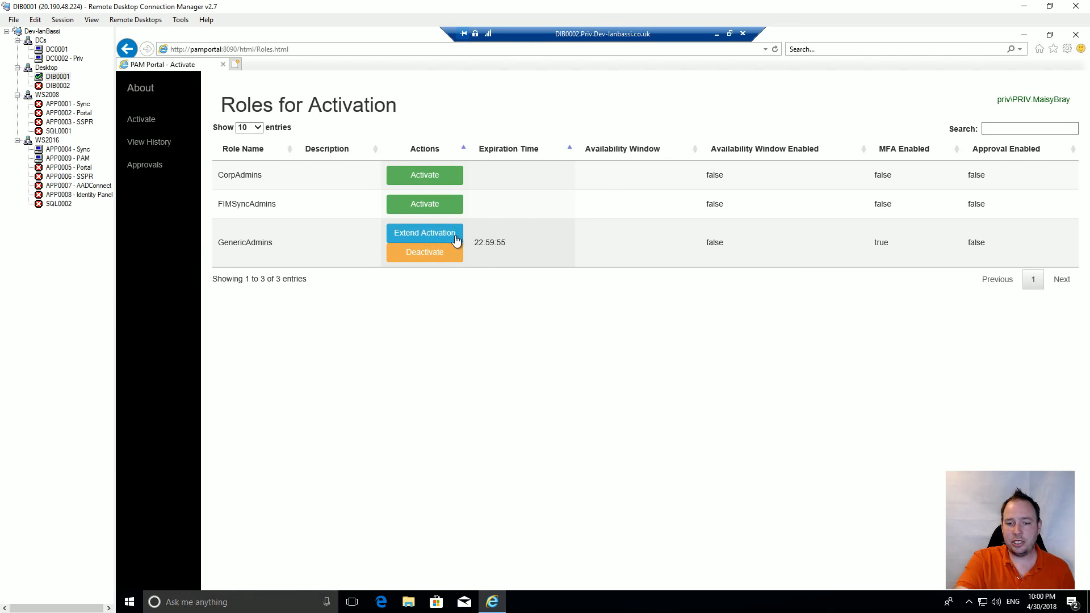
{"action": "left_click", "coordinate": [129, 603]}
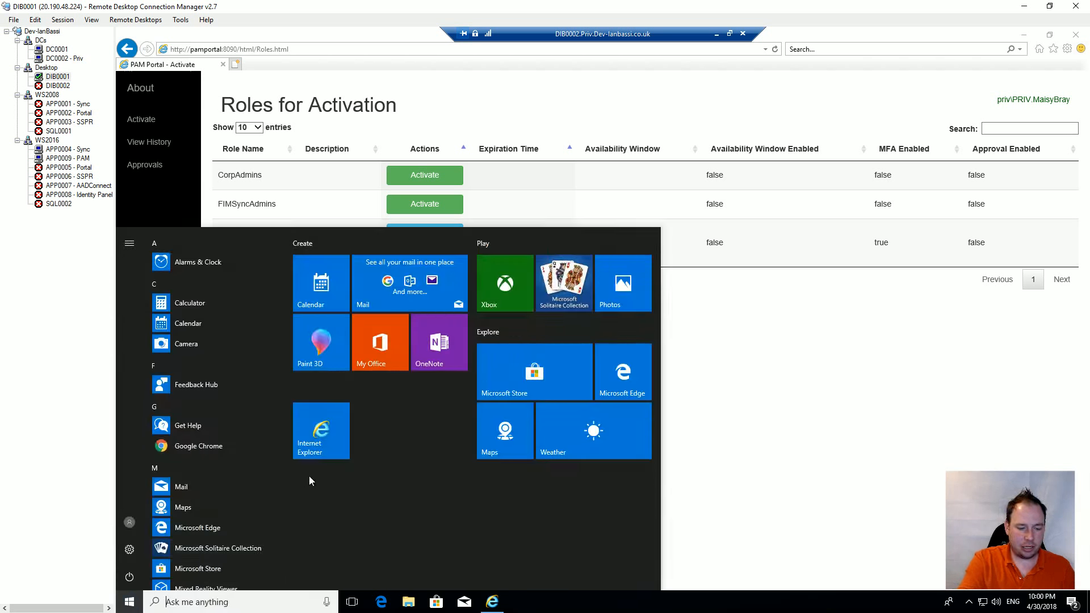
{"action": "type", "text": "comm"}
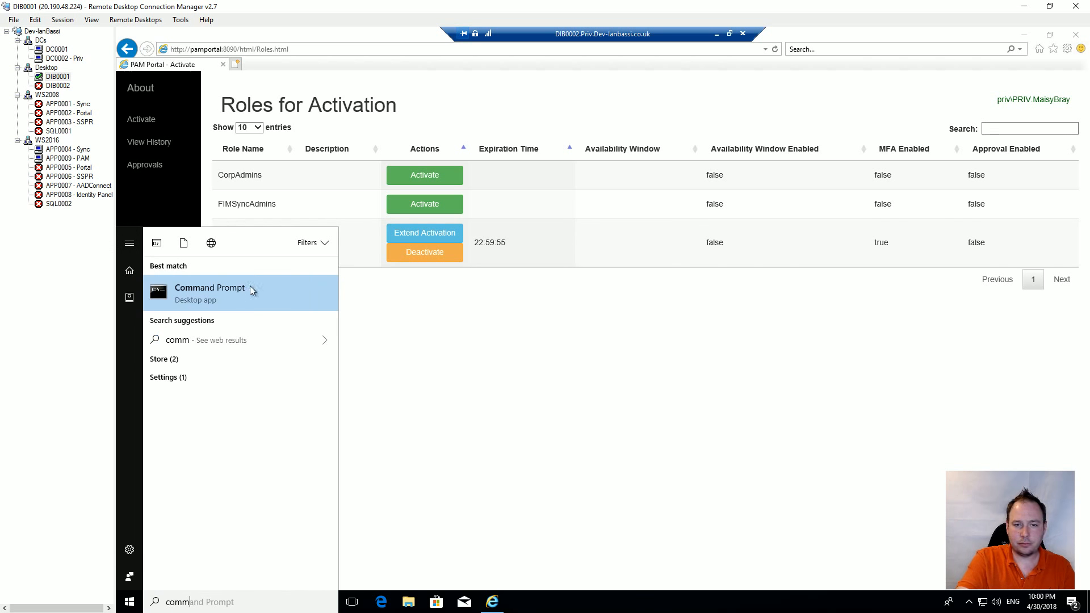
{"action": "left_click", "coordinate": [250, 287]}
{"action": "type", "text": "d"}
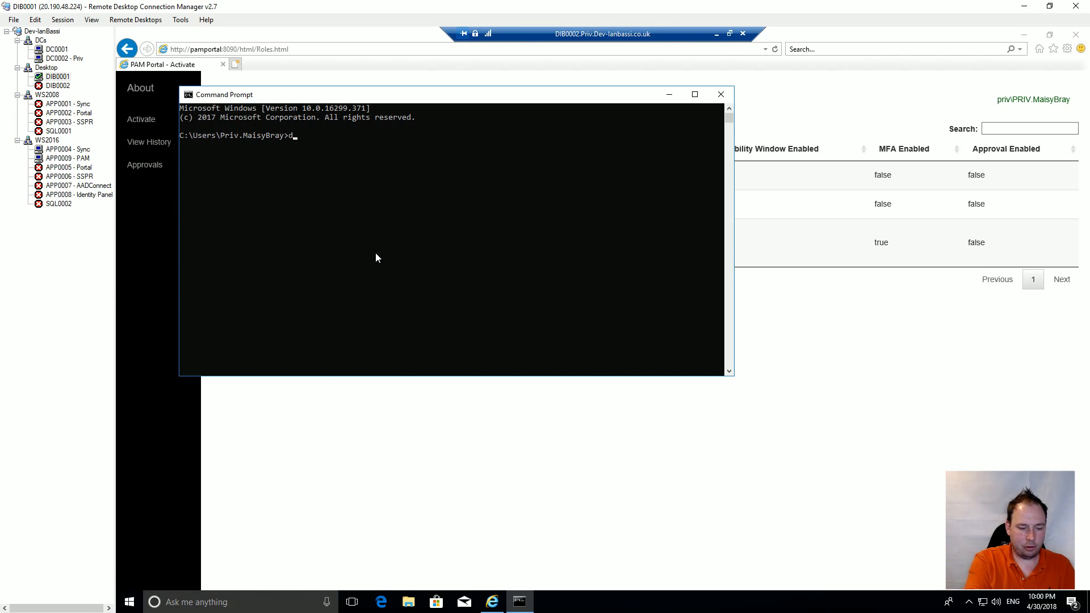
{"action": "type", "text": "ir \\\\dib"}
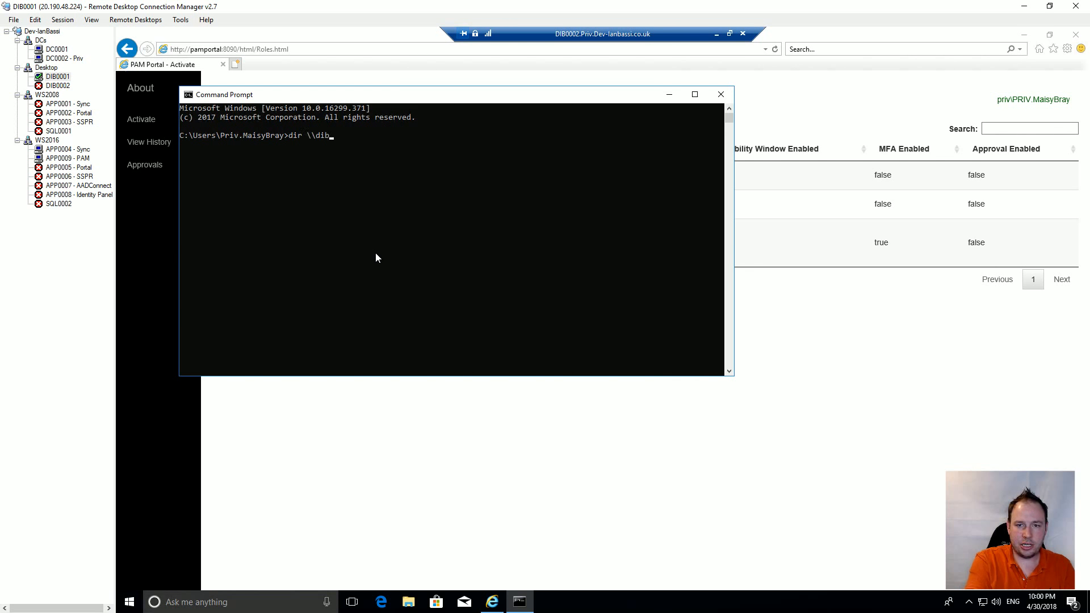
{"action": "type", "text": "0001"}
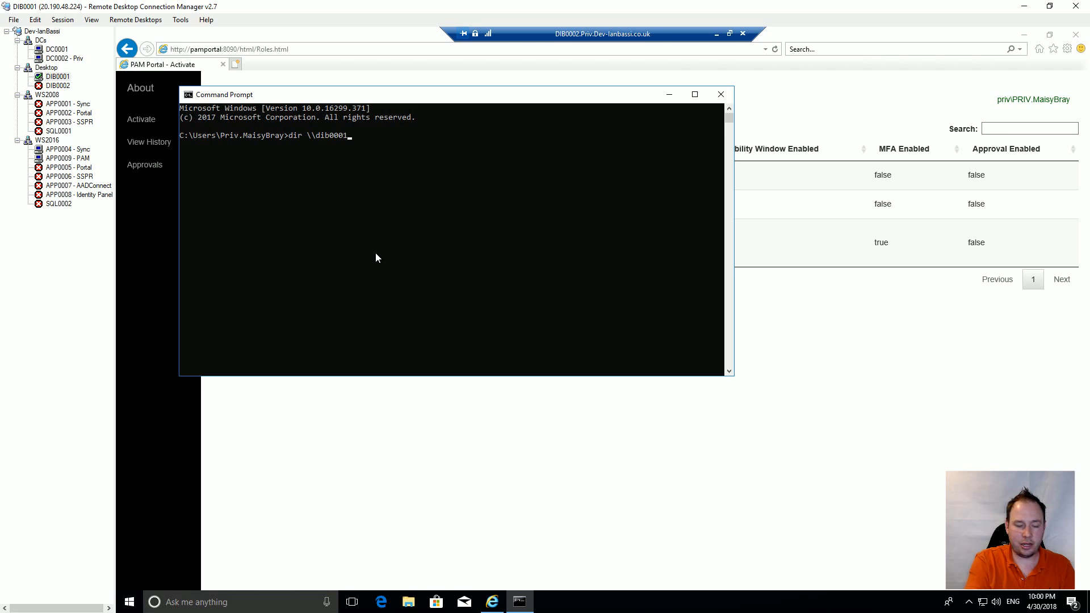
{"action": "type", "text": ".dev-ian"}
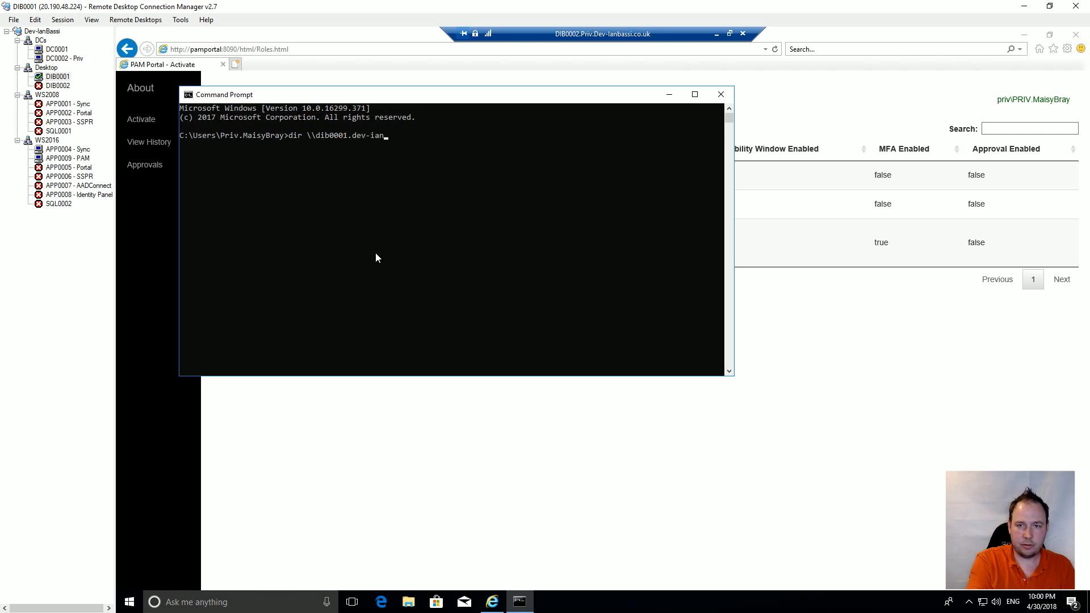
{"action": "type", "text": "bassi.co.uk"}
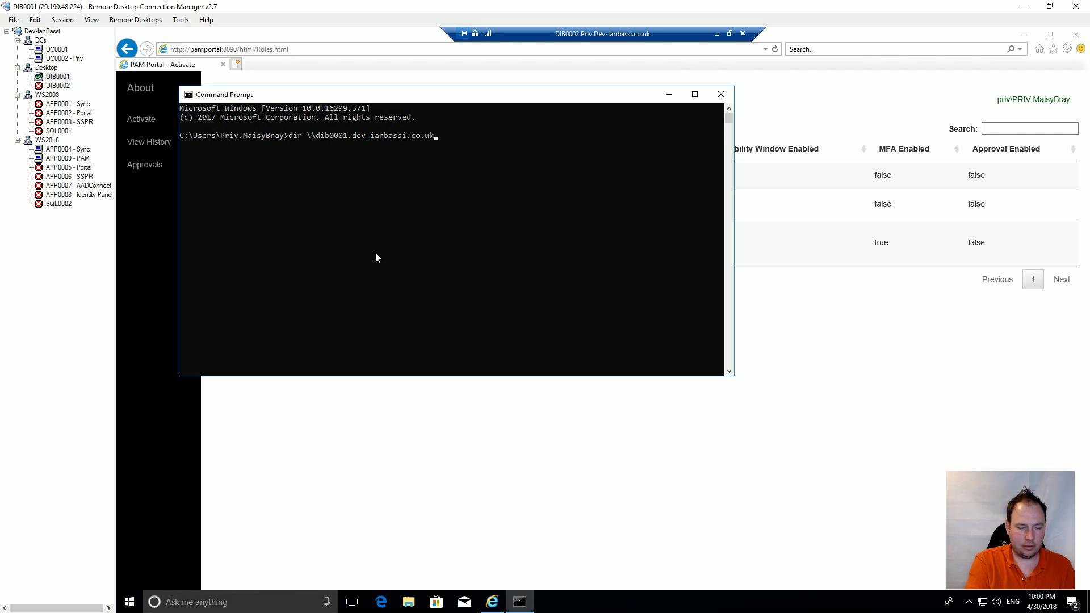
{"action": "type", "text": "\\genericadmins"}
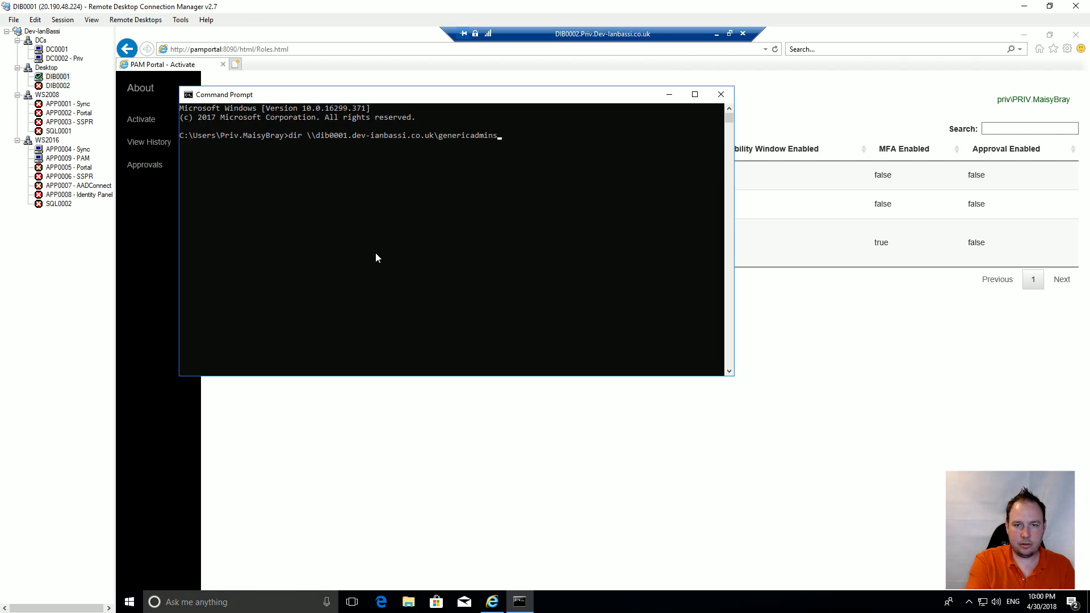
{"action": "key", "text": "Return"}
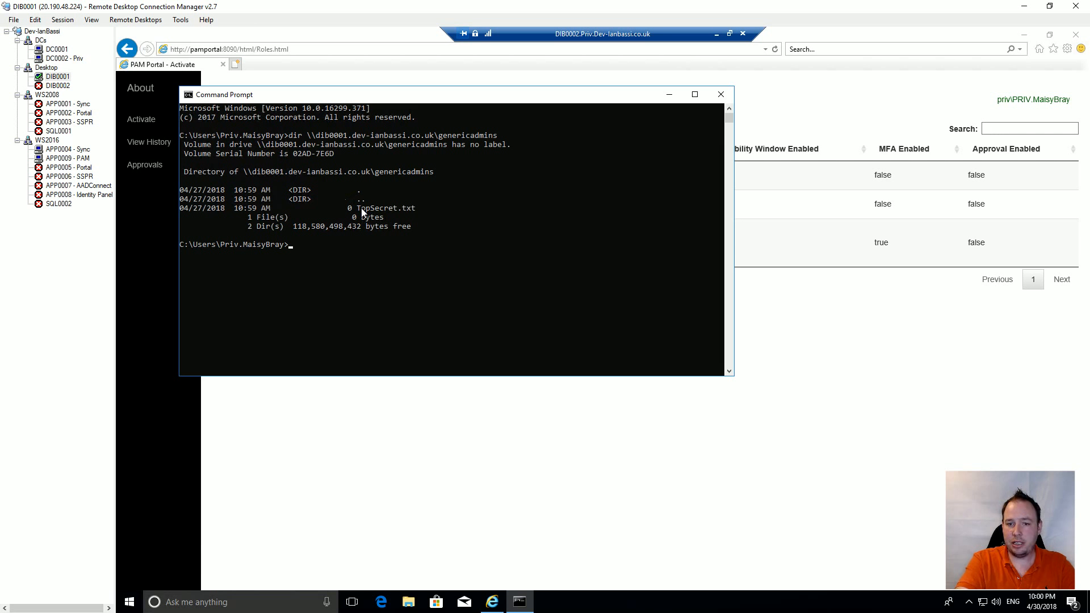
Step: Back in the PAM portal, submit a FIMSyncAdmins activation request with its optional fields left blank and display the activation request history
{"action": "left_click", "coordinate": [745, 441]}
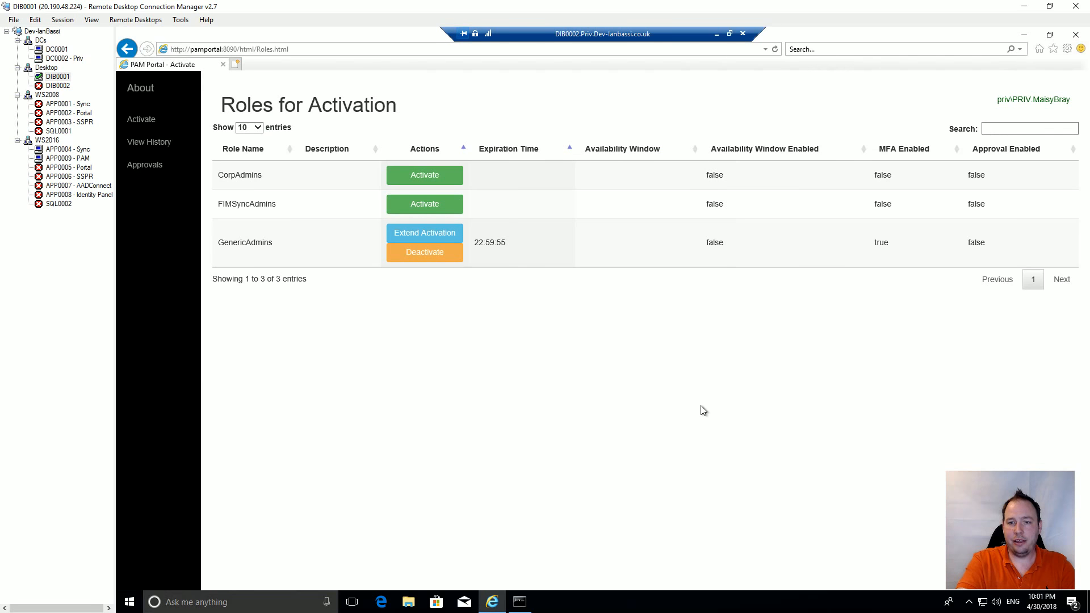
{"action": "left_click", "coordinate": [437, 207]}
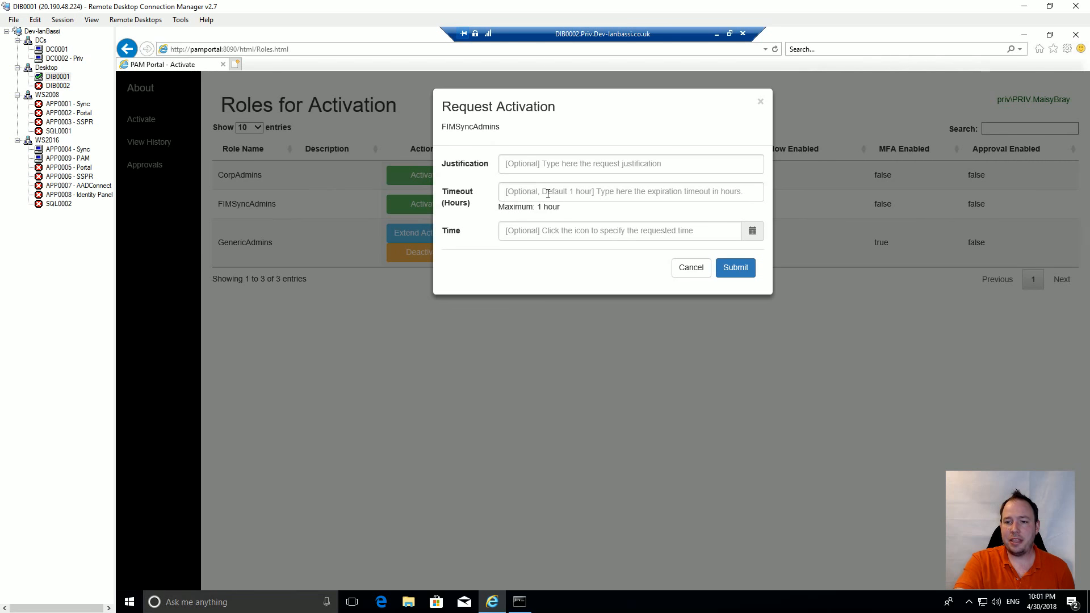
{"action": "left_click", "coordinate": [743, 273]}
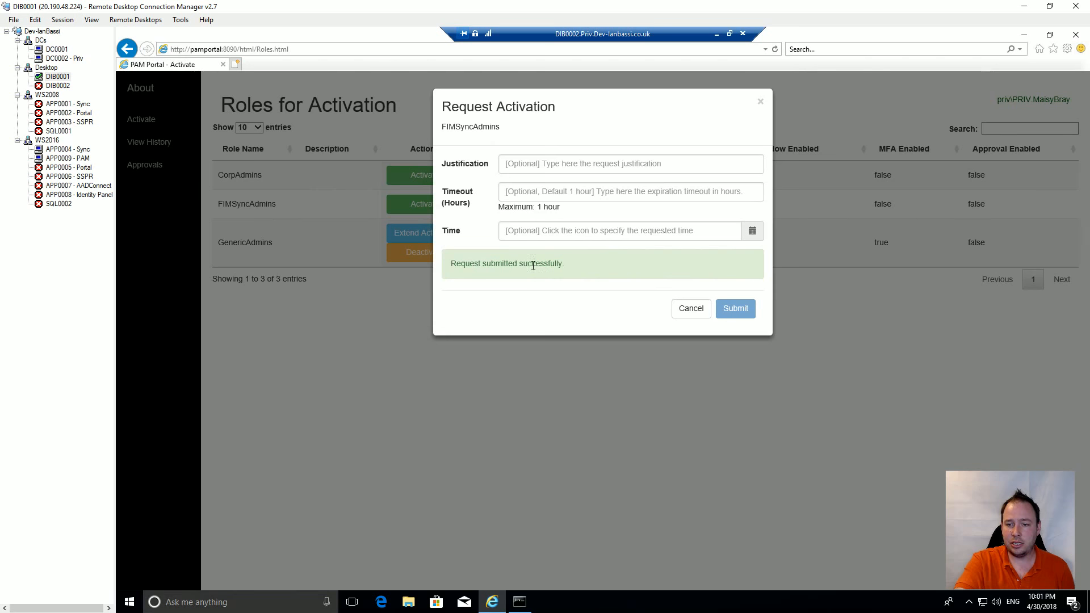
{"action": "left_click", "coordinate": [704, 311]}
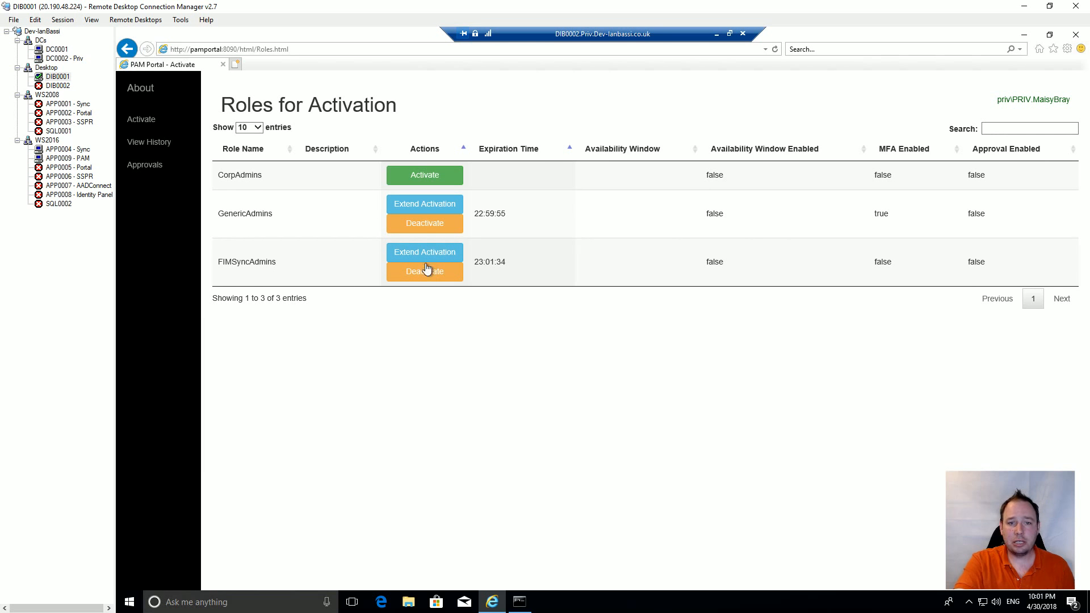
{"action": "left_click", "coordinate": [151, 147]}
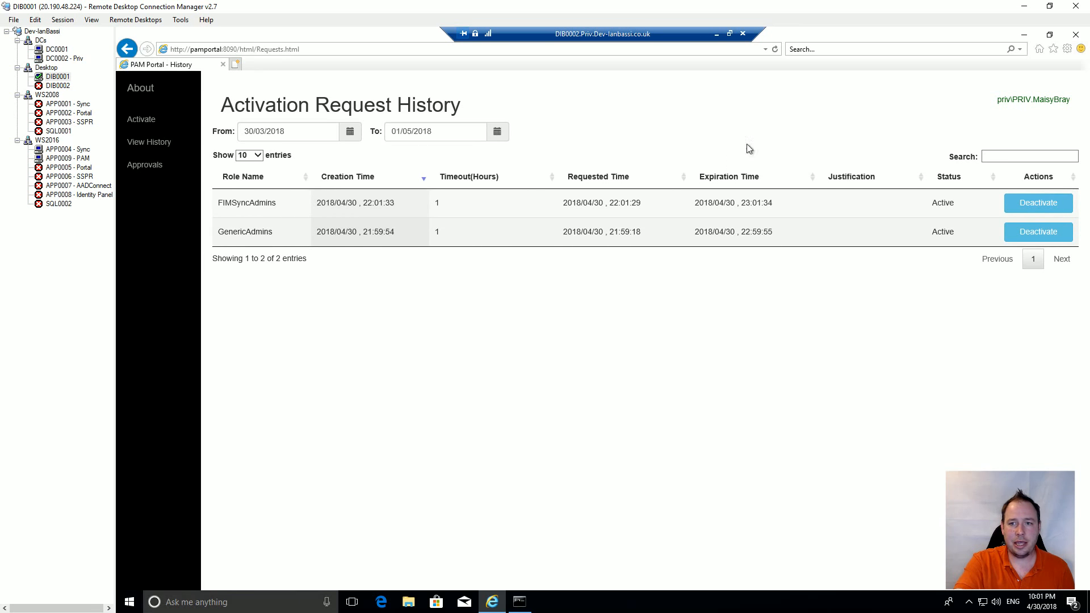
Step: Minimize the DIB0002 session and connect from DIB0001 to APP0004 with the privileged account, entering its password
{"action": "left_click", "coordinate": [716, 33]}
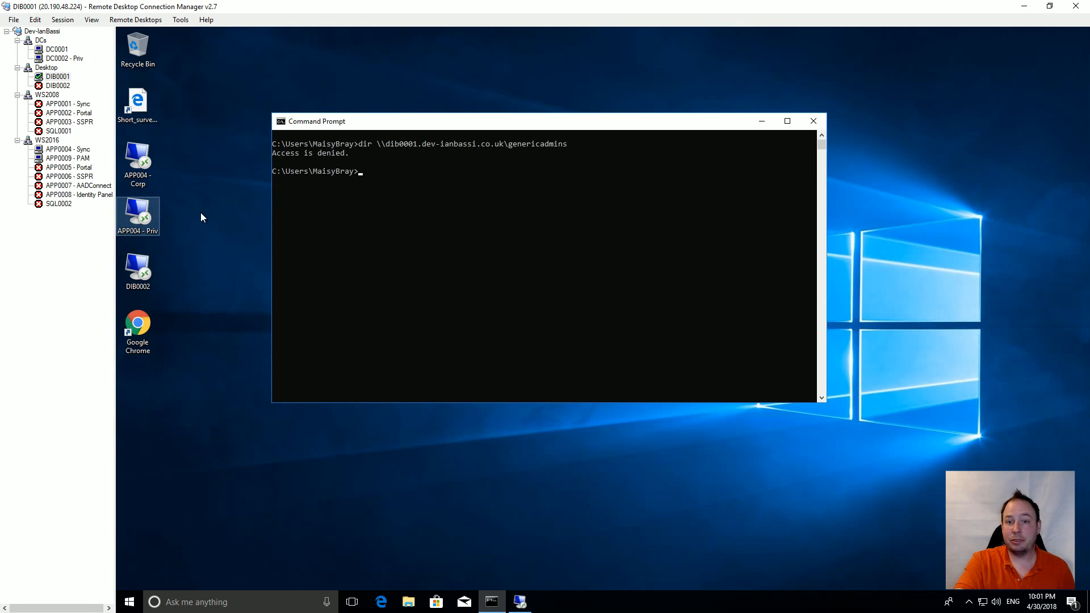
{"action": "double_click", "coordinate": [141, 210]}
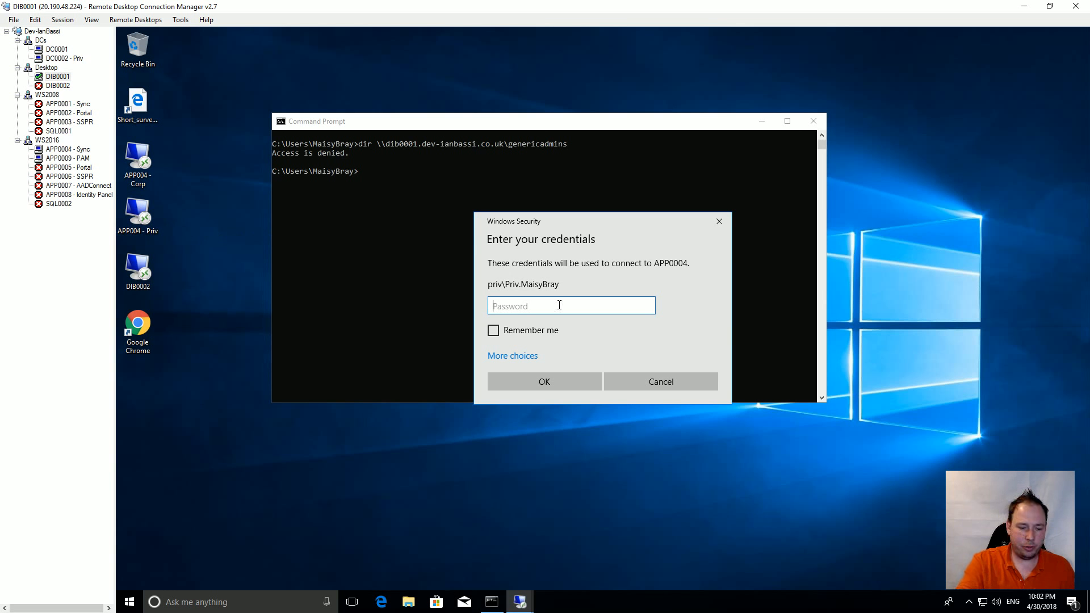
{"action": "type", "text": "•••••••••"}
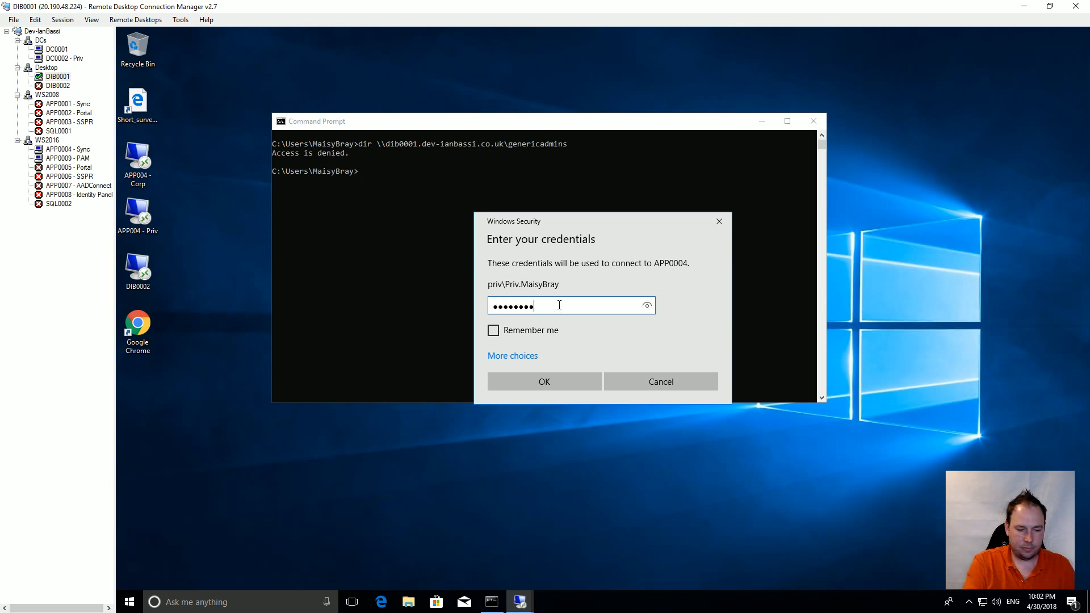
{"action": "key", "text": "Return"}
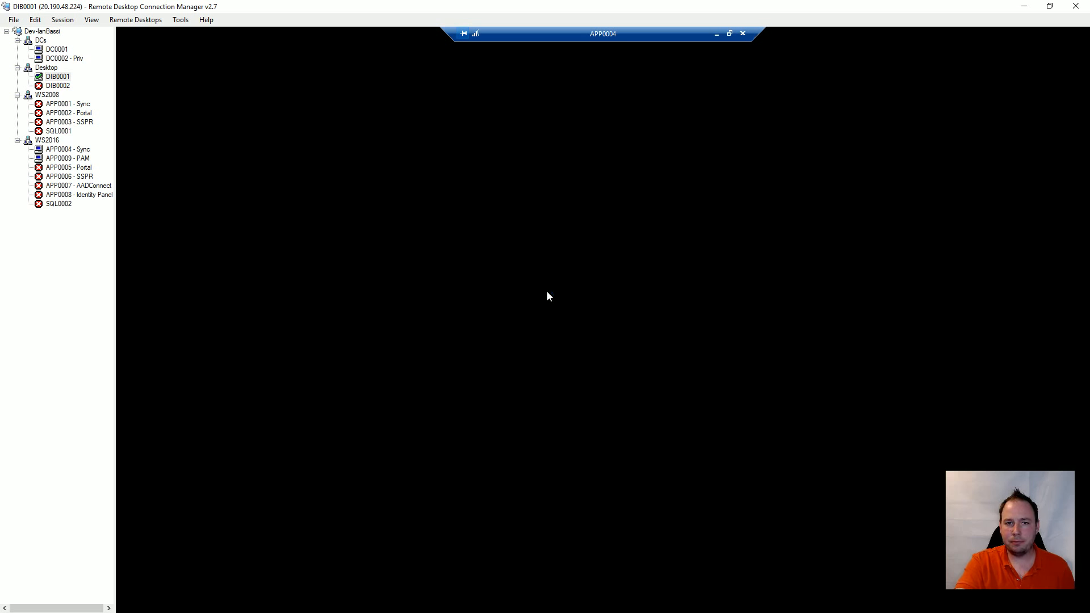
Step: On DC0001, examine the members of the FIMSyncAdmins group, refresh the IDM container and examine the members again
{"action": "left_click", "coordinate": [58, 49]}
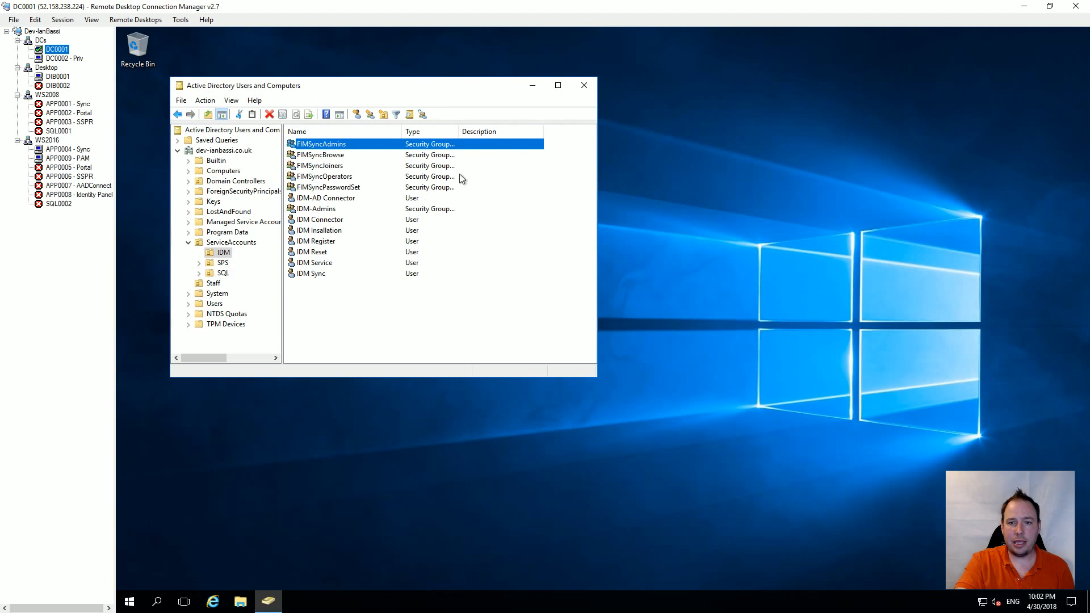
{"action": "double_click", "coordinate": [327, 143]}
{"action": "left_click", "coordinate": [354, 131]}
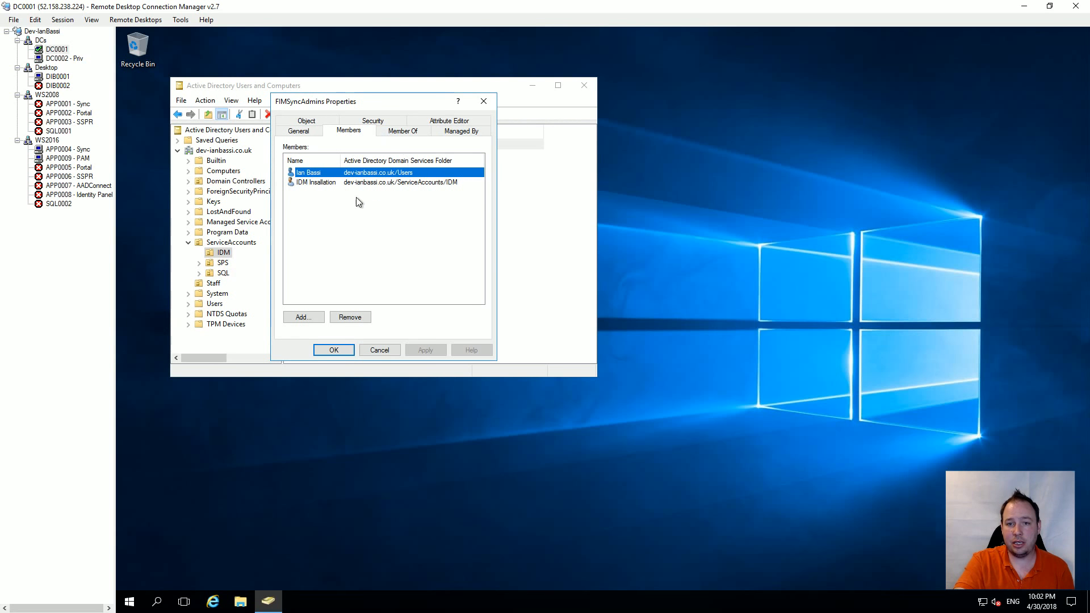
{"action": "left_click", "coordinate": [381, 352]}
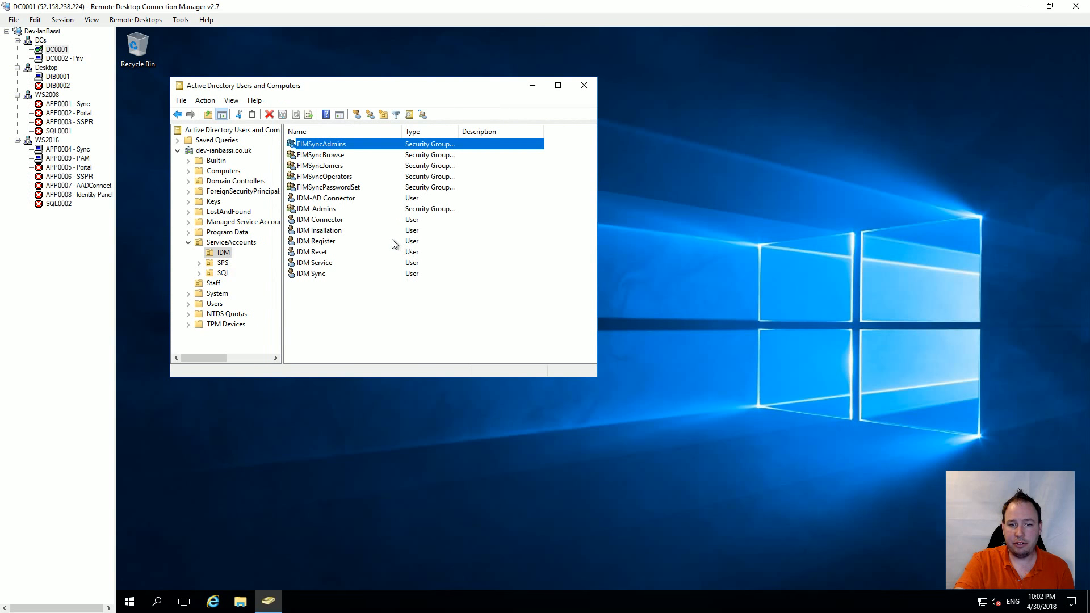
{"action": "right_click", "coordinate": [393, 319]}
{"action": "left_click", "coordinate": [437, 397]}
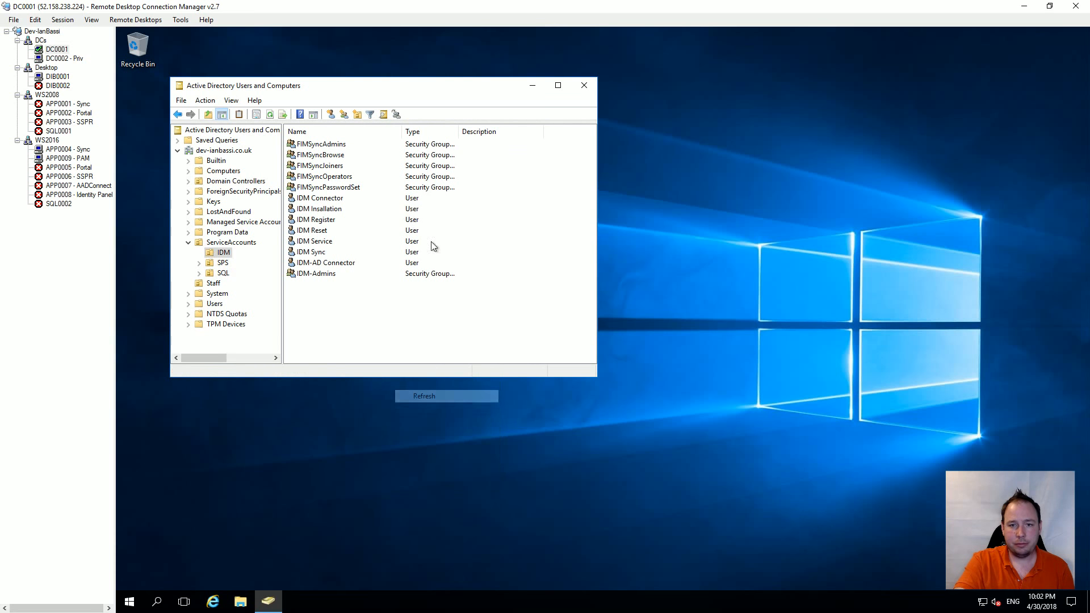
{"action": "double_click", "coordinate": [328, 145]}
{"action": "left_click", "coordinate": [347, 131]}
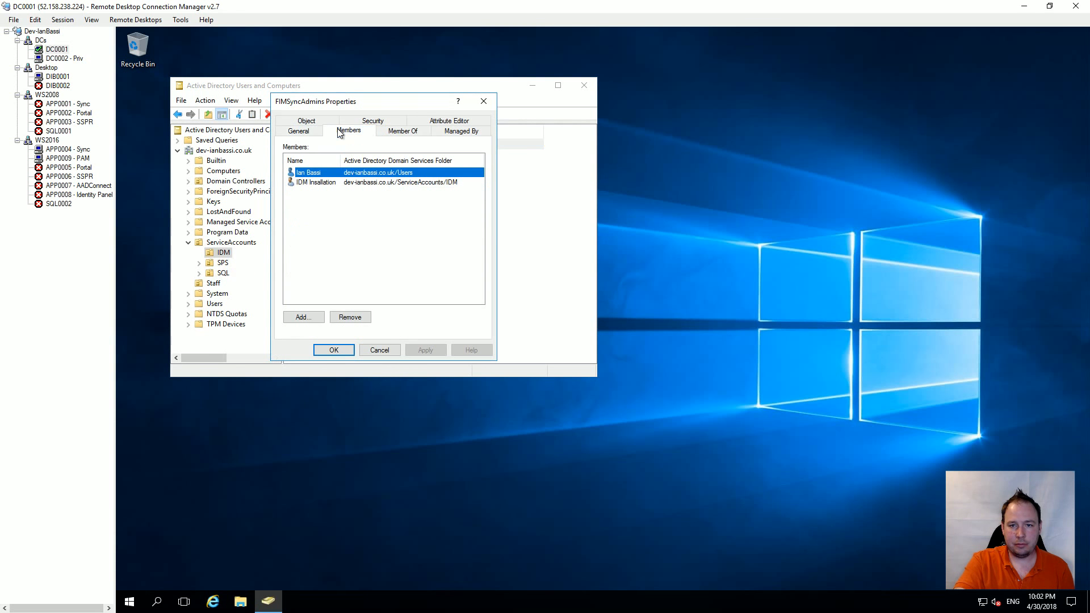
{"action": "left_click", "coordinate": [379, 350]}
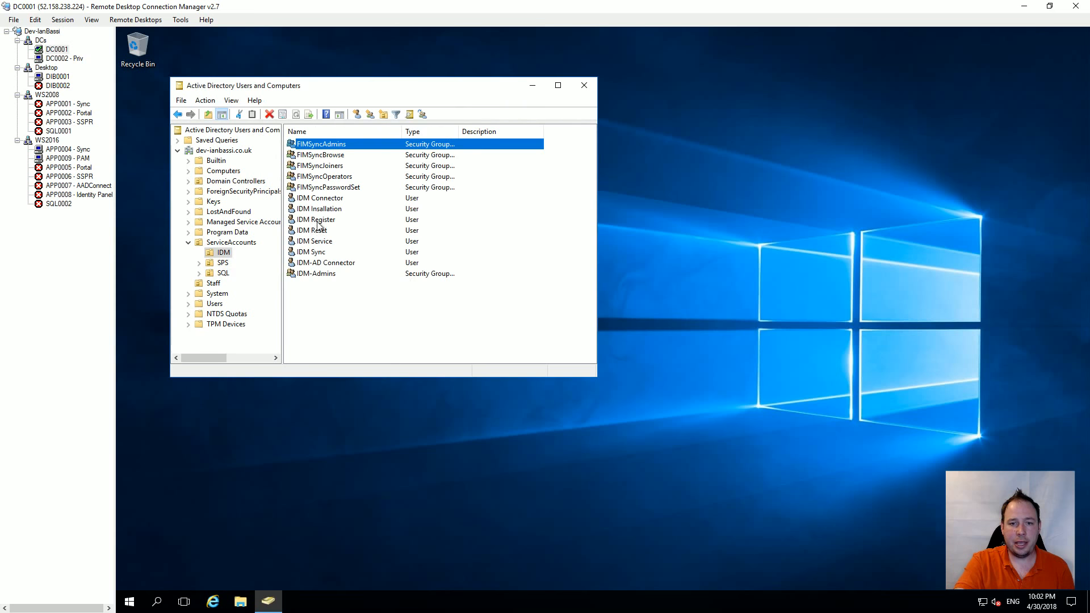
Step: Examine the members of the GenericAdmins group in the ServiceAccounts container and close its properties without changes
{"action": "left_click", "coordinate": [221, 244]}
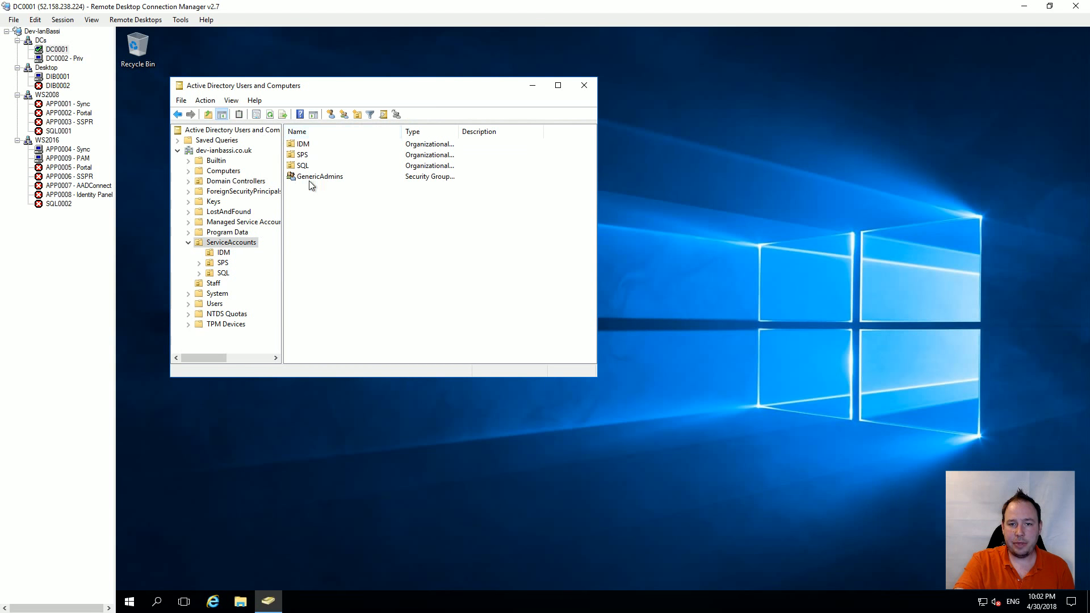
{"action": "double_click", "coordinate": [313, 177]}
{"action": "left_click", "coordinate": [352, 133]}
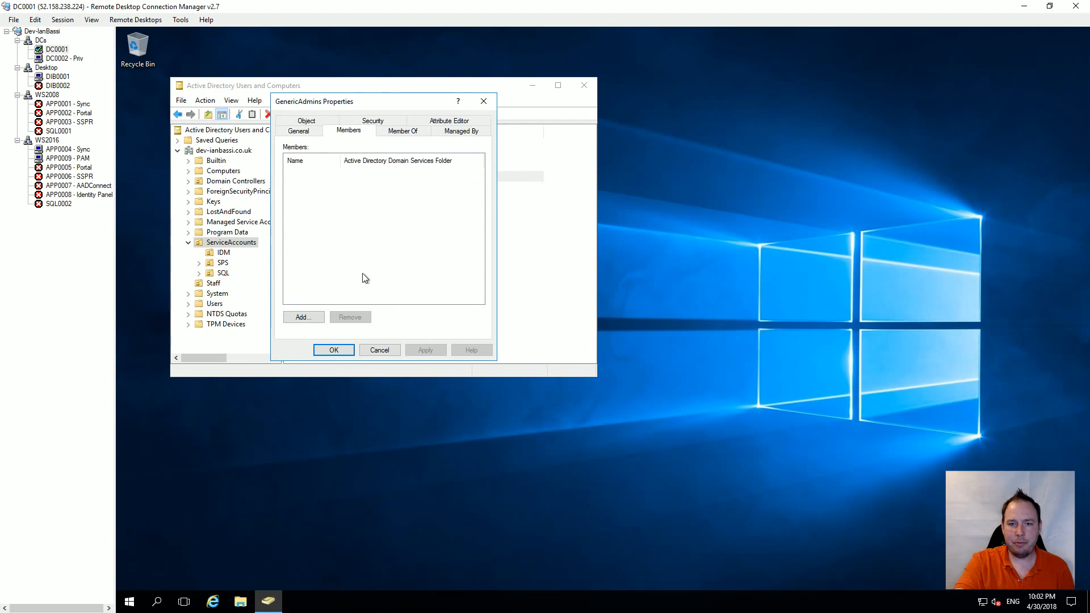
{"action": "left_click", "coordinate": [379, 350]}
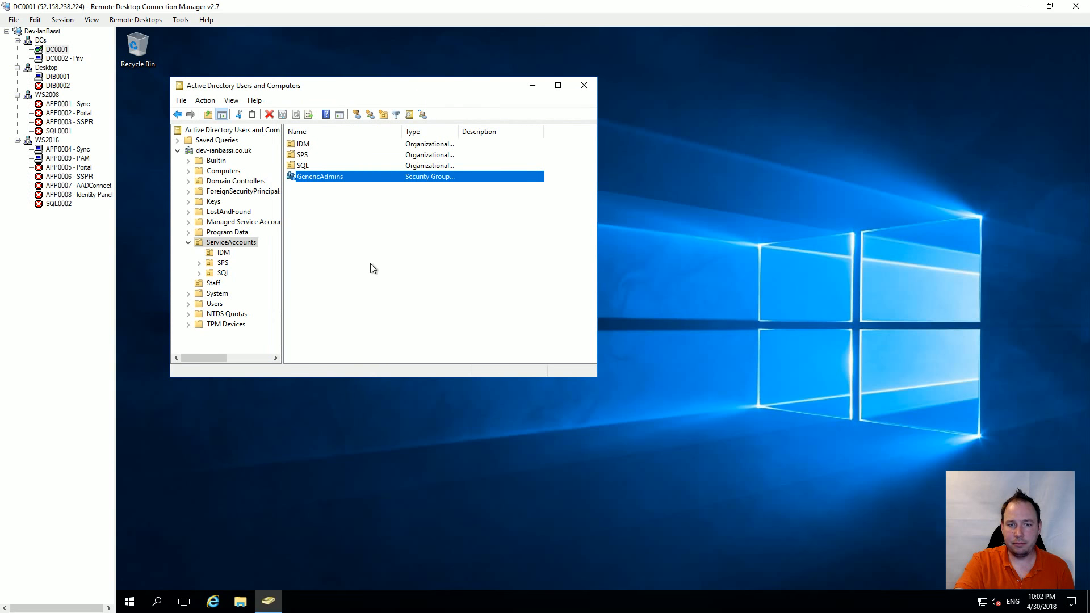
Step: On DC0002 - Priv, examine the group memberships of the selected privileged user in PAM objects, moving the properties dialog clear of the list
{"action": "left_click", "coordinate": [67, 59]}
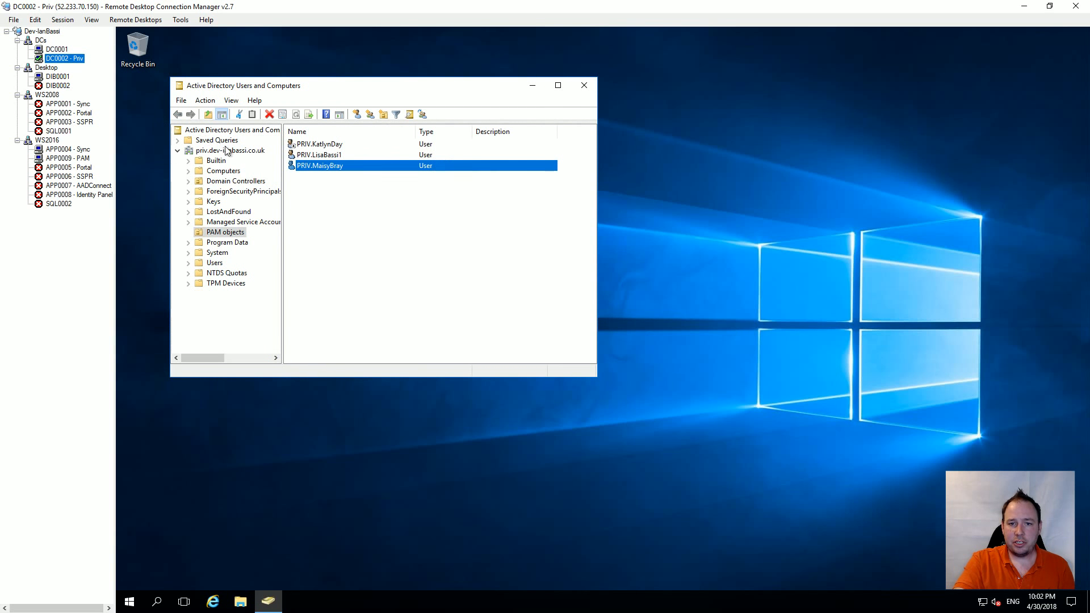
{"action": "double_click", "coordinate": [316, 165]}
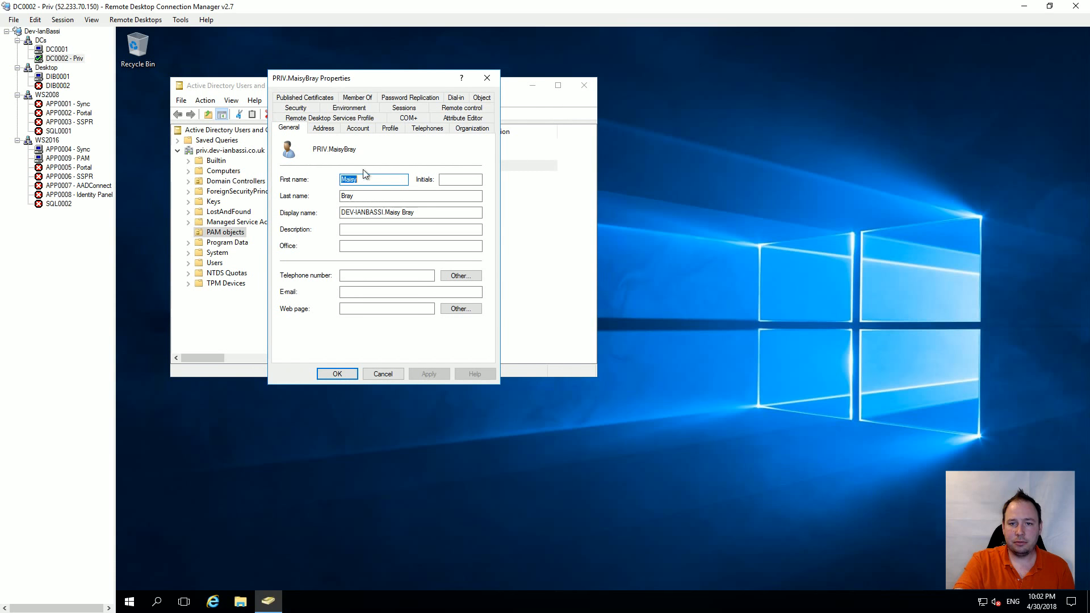
{"action": "left_click", "coordinate": [357, 97]}
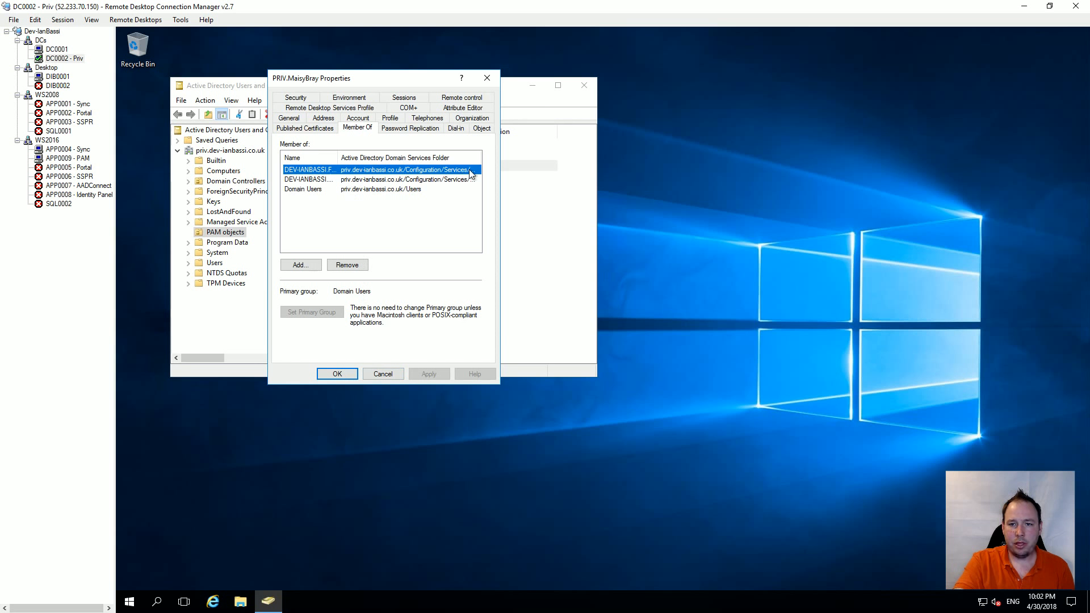
{"action": "left_click_drag", "start_coordinate": [391, 74], "coordinate": [464, 162]}
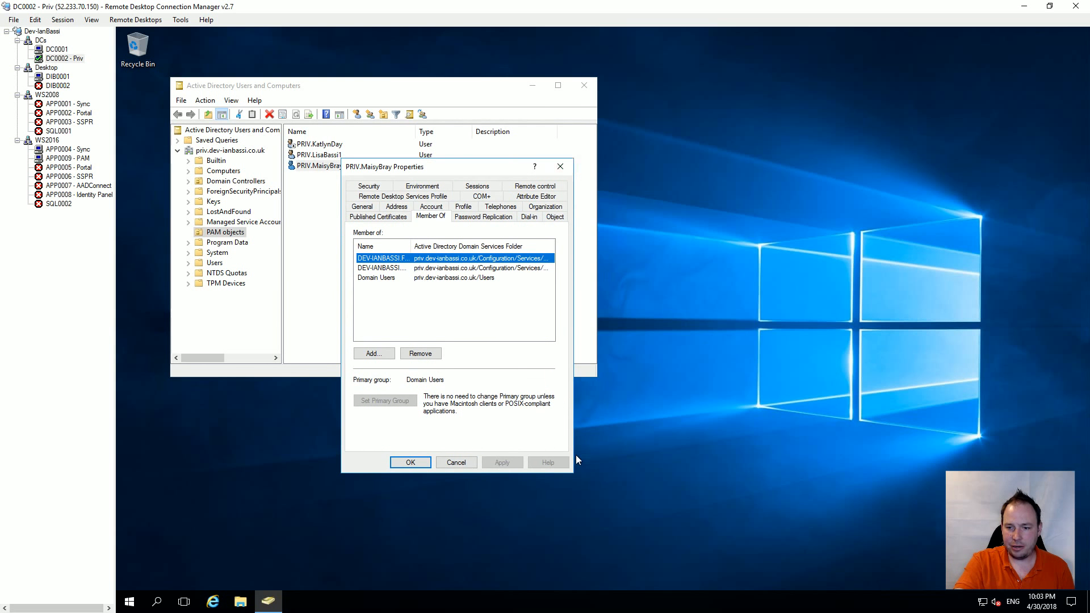
Step: Inspect the object details of the user's FIMSyncAdmins shadow group and close both properties dialogs without changes
{"action": "double_click", "coordinate": [475, 257]}
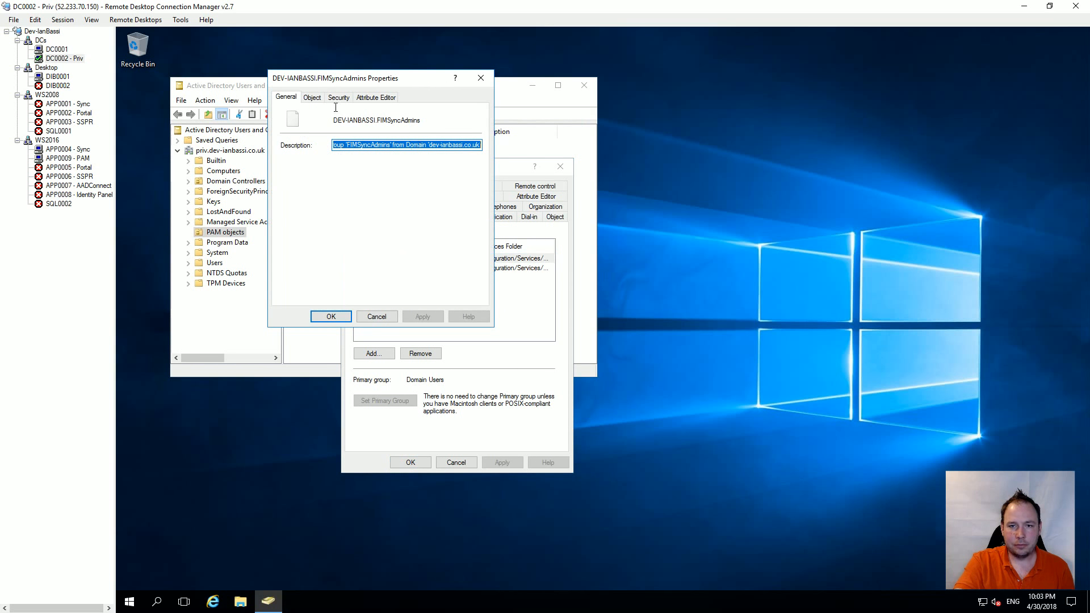
{"action": "left_click", "coordinate": [305, 99]}
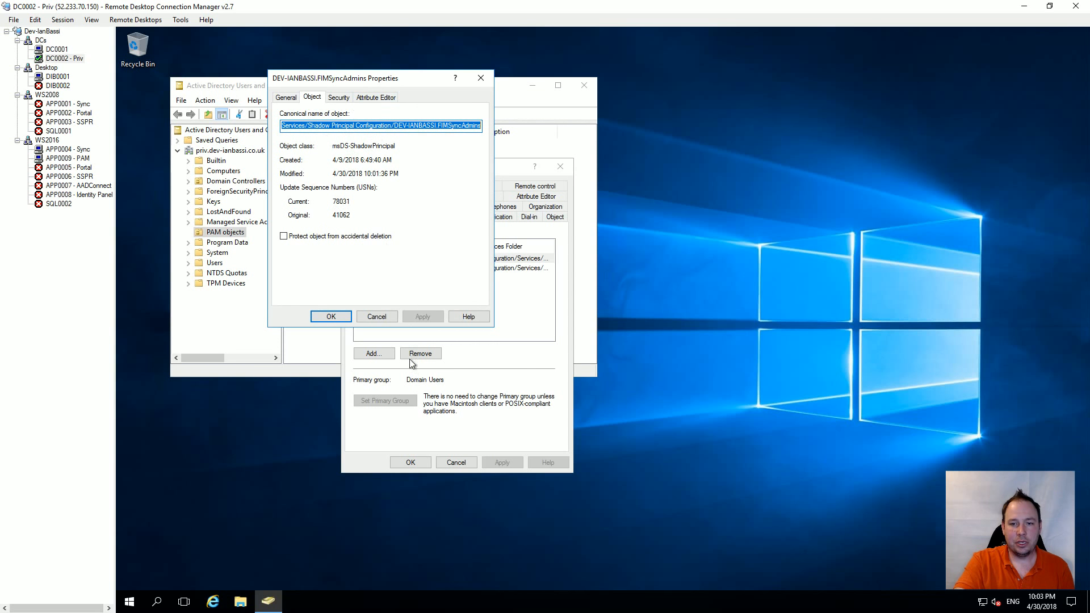
{"action": "left_click", "coordinate": [386, 318]}
{"action": "left_click", "coordinate": [464, 462]}
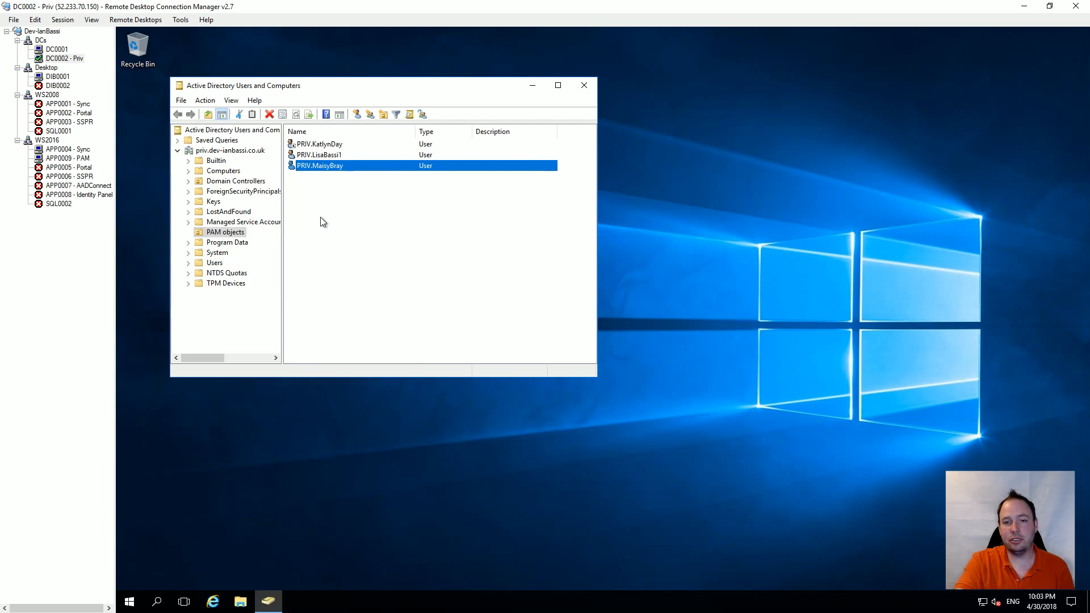
Step: Refresh the contents of the PAM objects container in the privileged domain
{"action": "left_click", "coordinate": [228, 232]}
{"action": "right_click", "coordinate": [234, 233]}
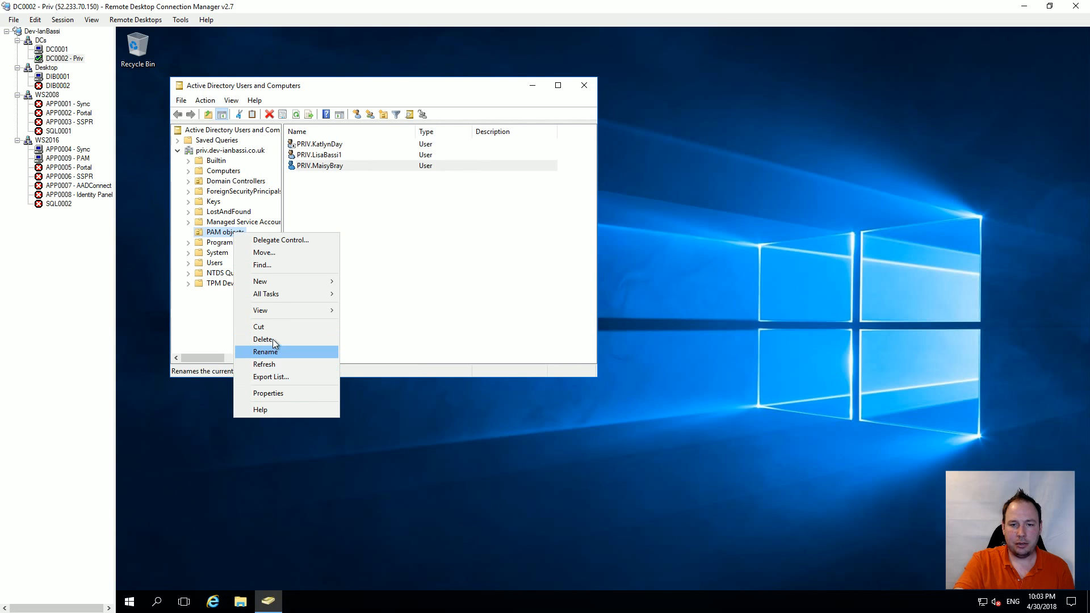
{"action": "right_click", "coordinate": [368, 288]}
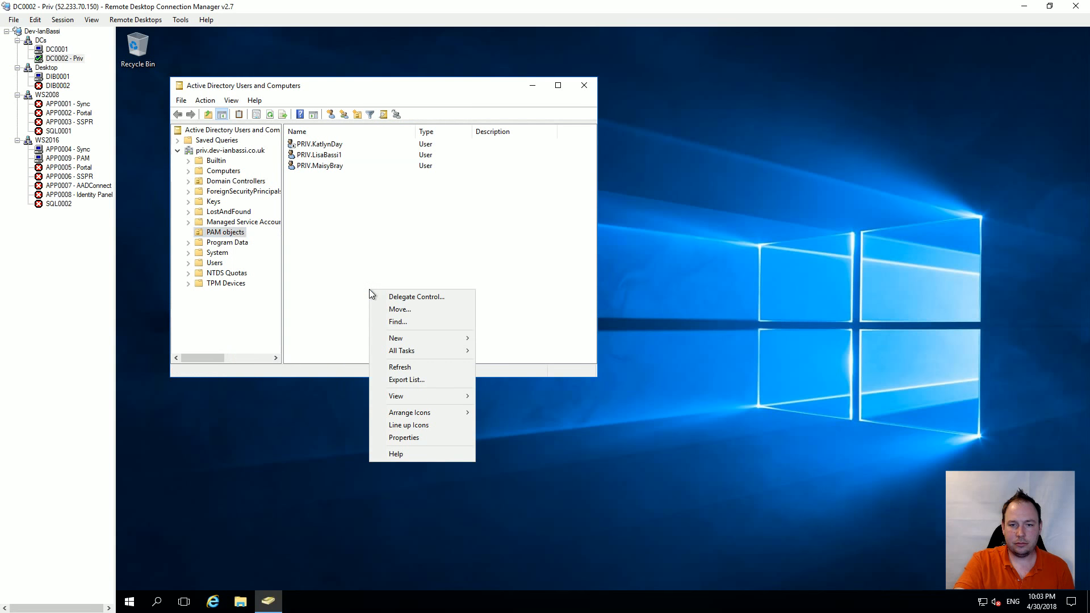
{"action": "left_click", "coordinate": [406, 367]}
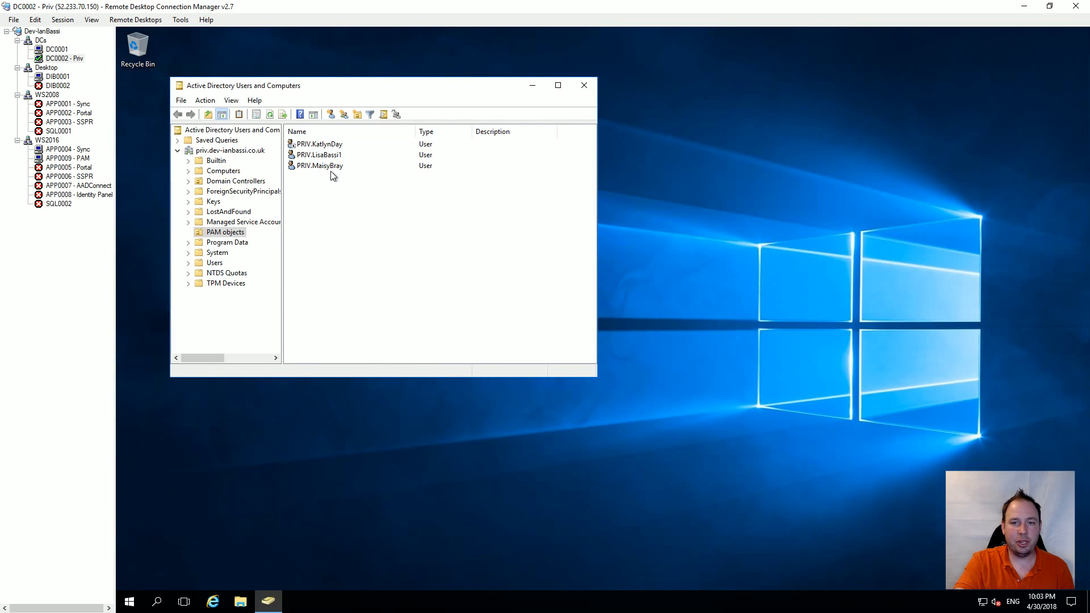
Step: Switch to DIB0001 and, in its APP0004 session, start Synchronization Service and list the management agents
{"action": "left_click", "coordinate": [57, 78]}
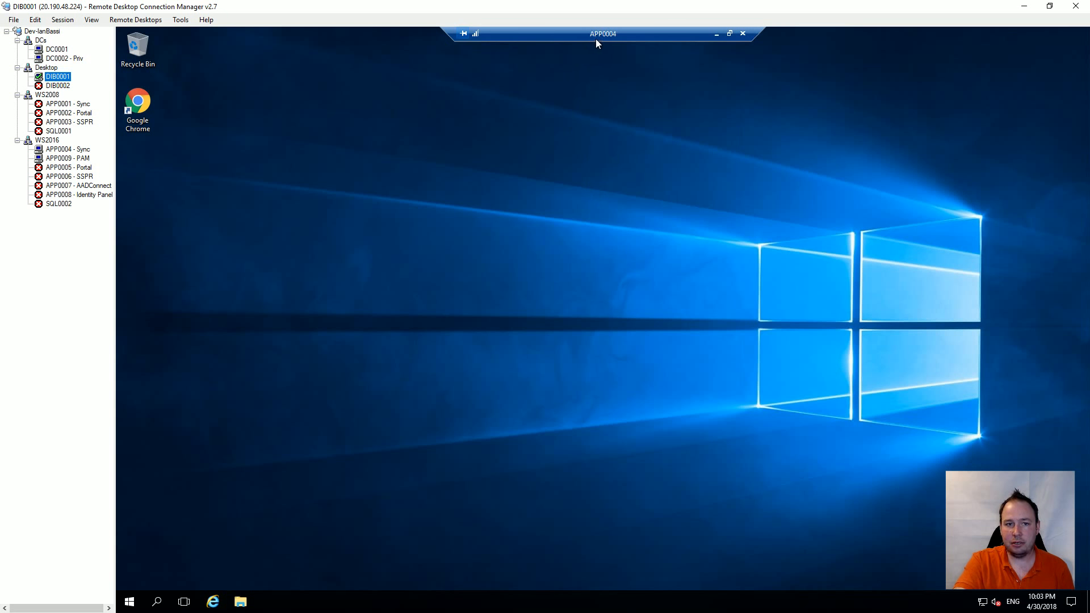
{"action": "left_click", "coordinate": [128, 601]}
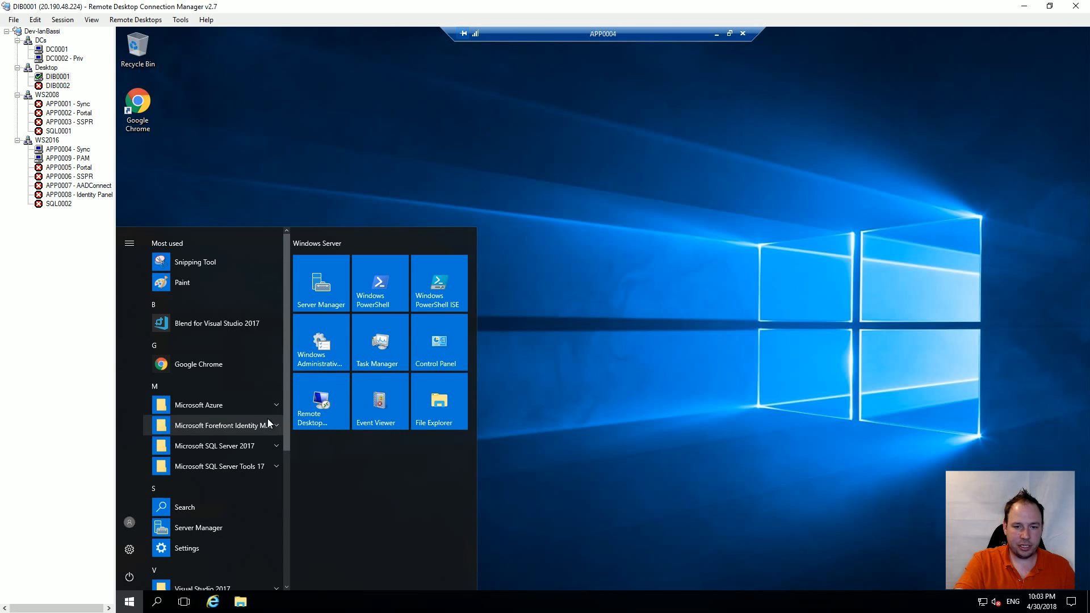
{"action": "left_click", "coordinate": [276, 426]}
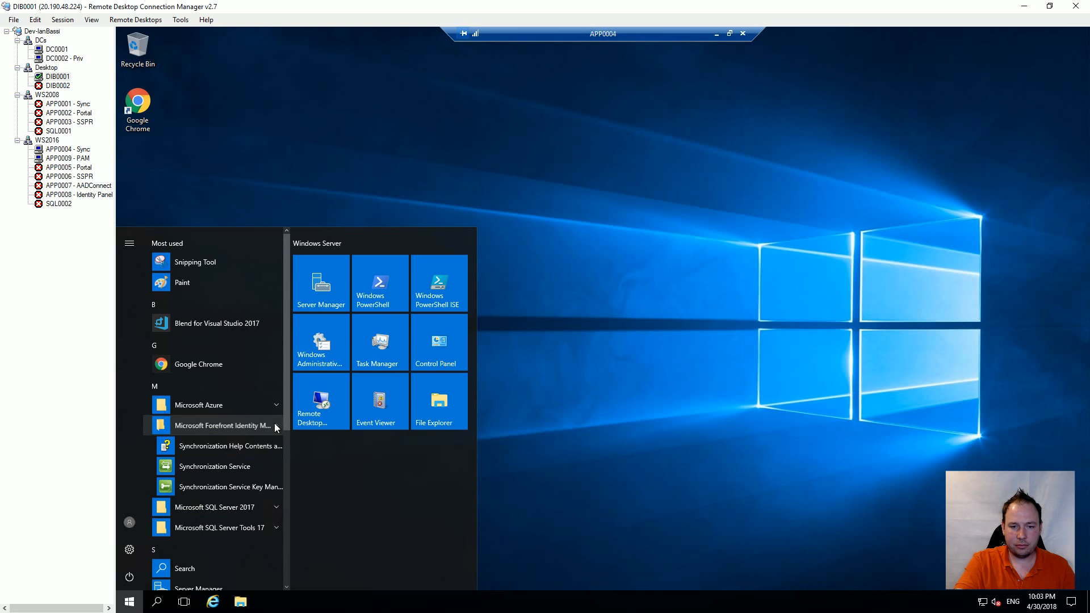
{"action": "left_click", "coordinate": [237, 466]}
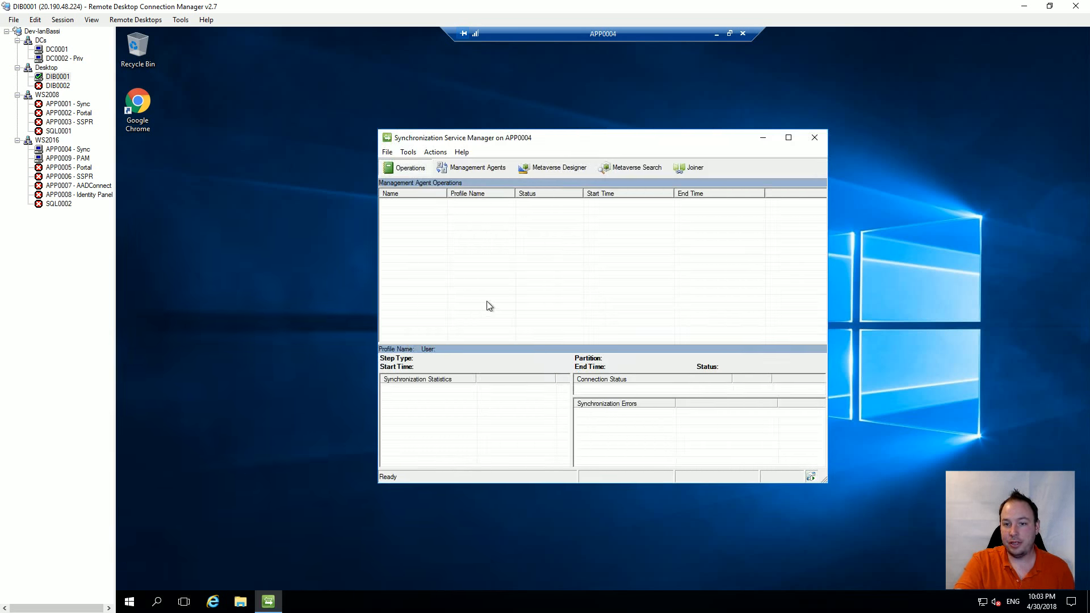
{"action": "left_click", "coordinate": [476, 169]}
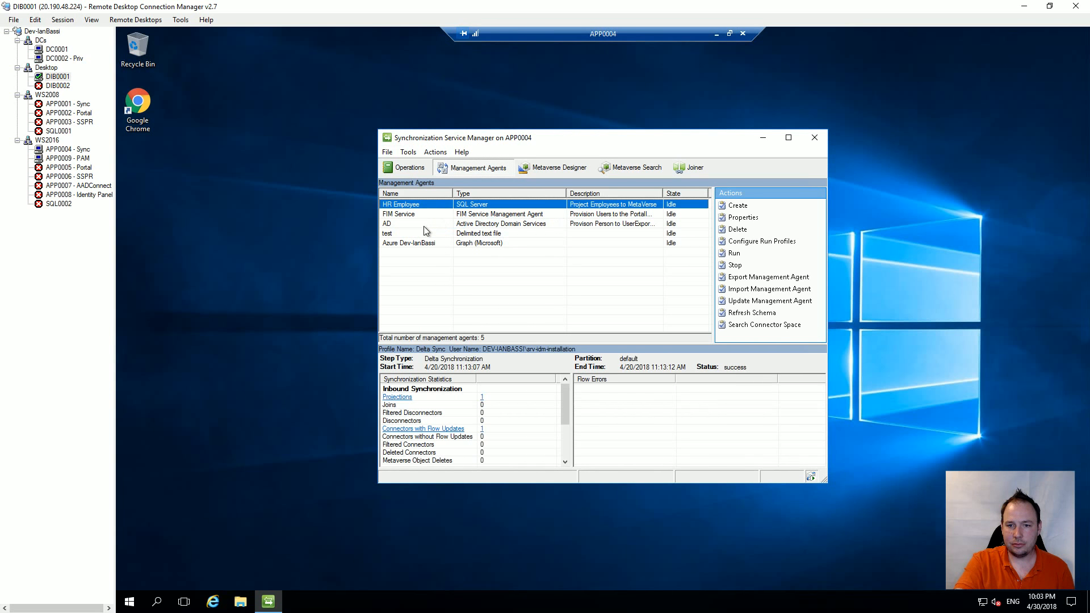
Step: Run the Full Import profile on the FIM Service management agent
{"action": "right_click", "coordinate": [404, 215]}
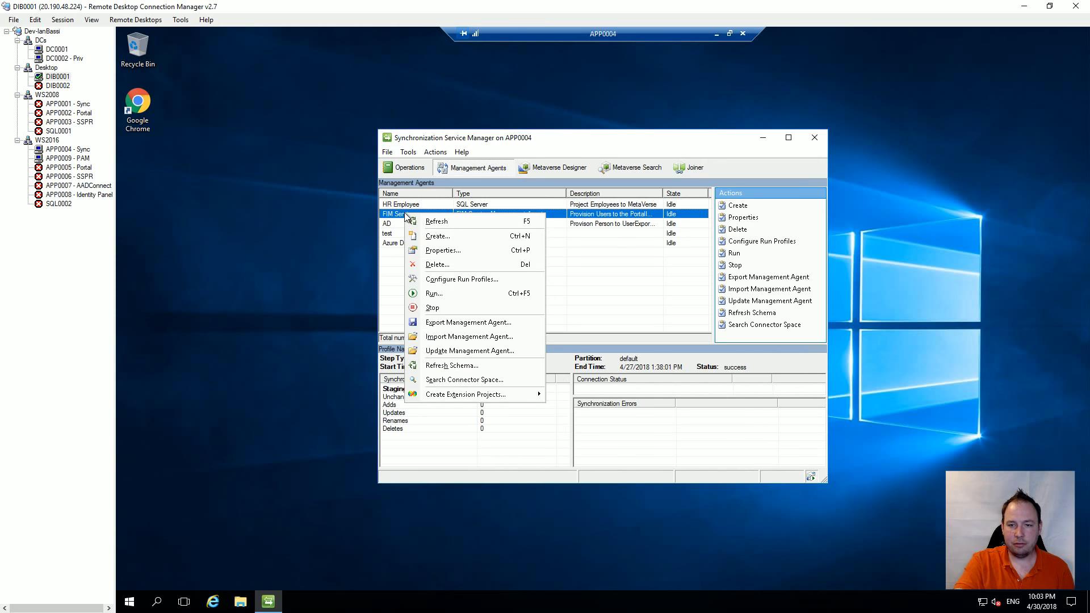
{"action": "left_click", "coordinate": [456, 298]}
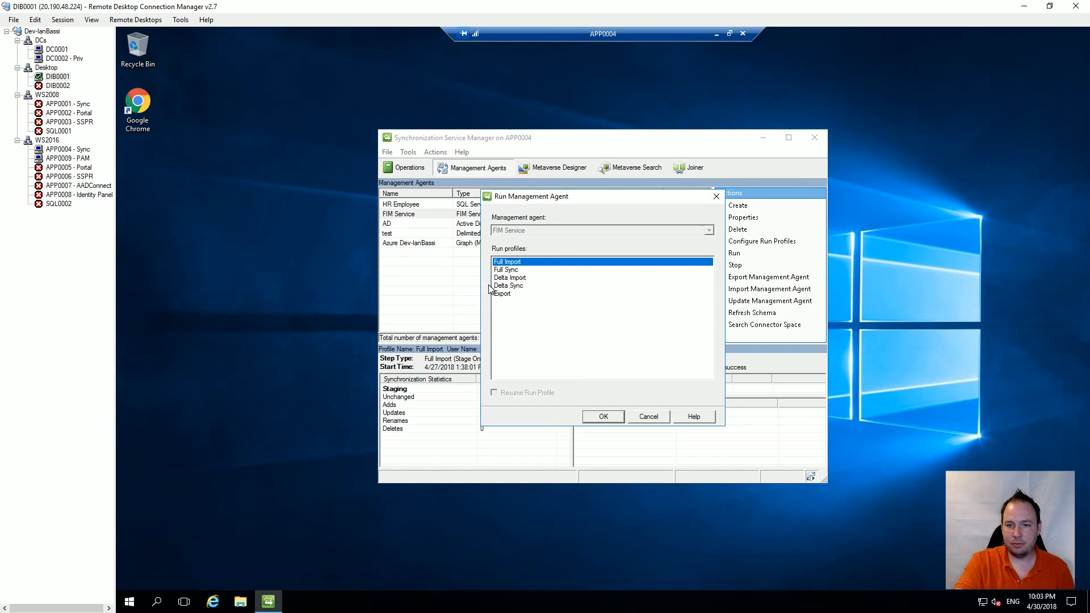
{"action": "left_click", "coordinate": [596, 414]}
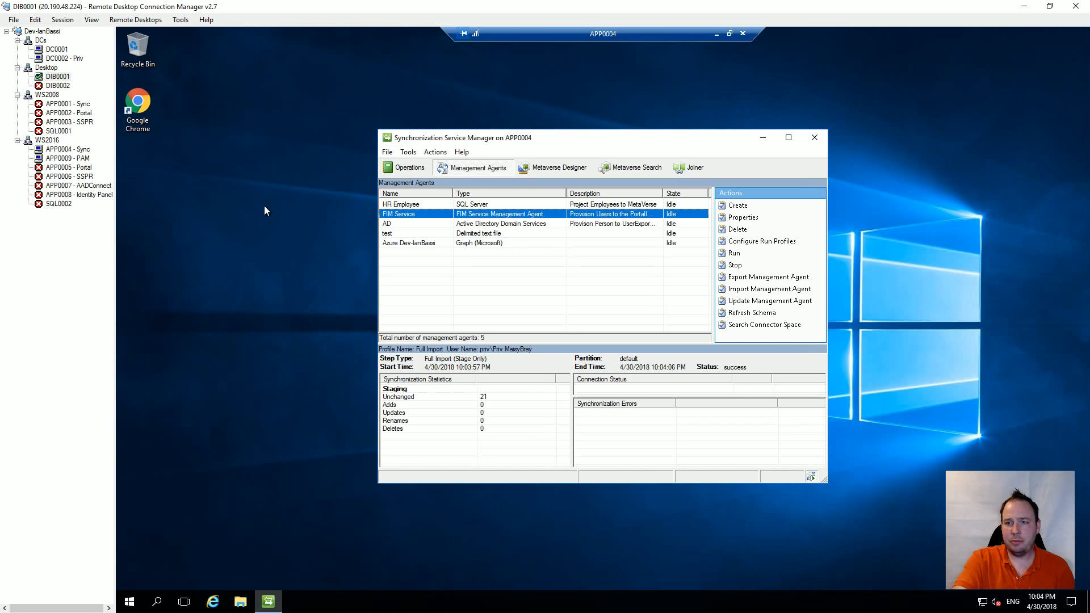
Step: On APP0009 - PAM, switch to Windows PowerShell ISE and examine the script's New-PAMUser, New-PAMGroup and New-PAMRole commands
{"action": "left_click", "coordinate": [72, 159]}
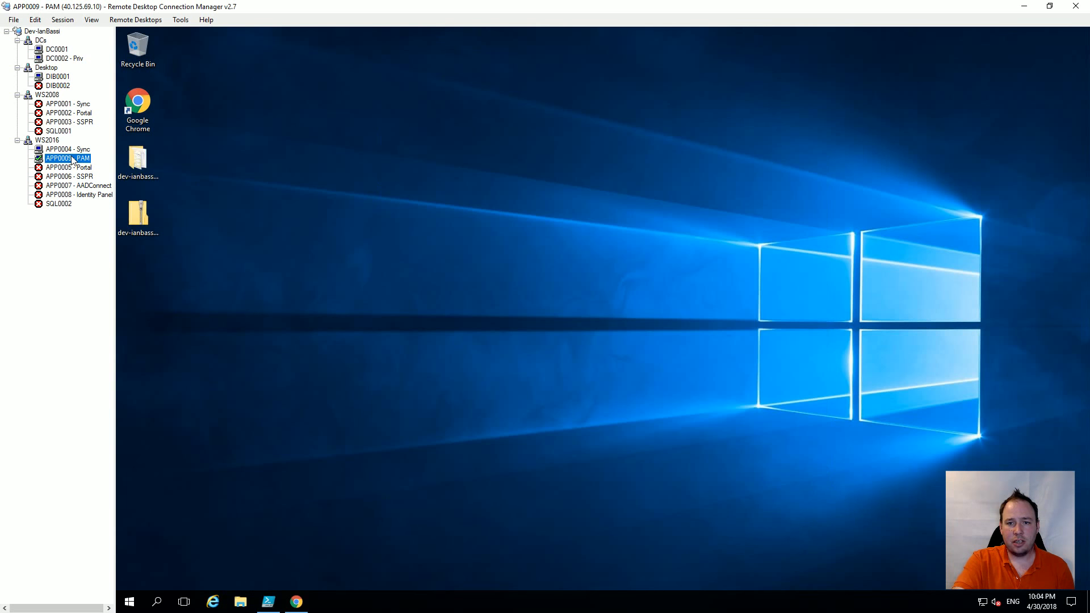
{"action": "left_click", "coordinate": [268, 600]}
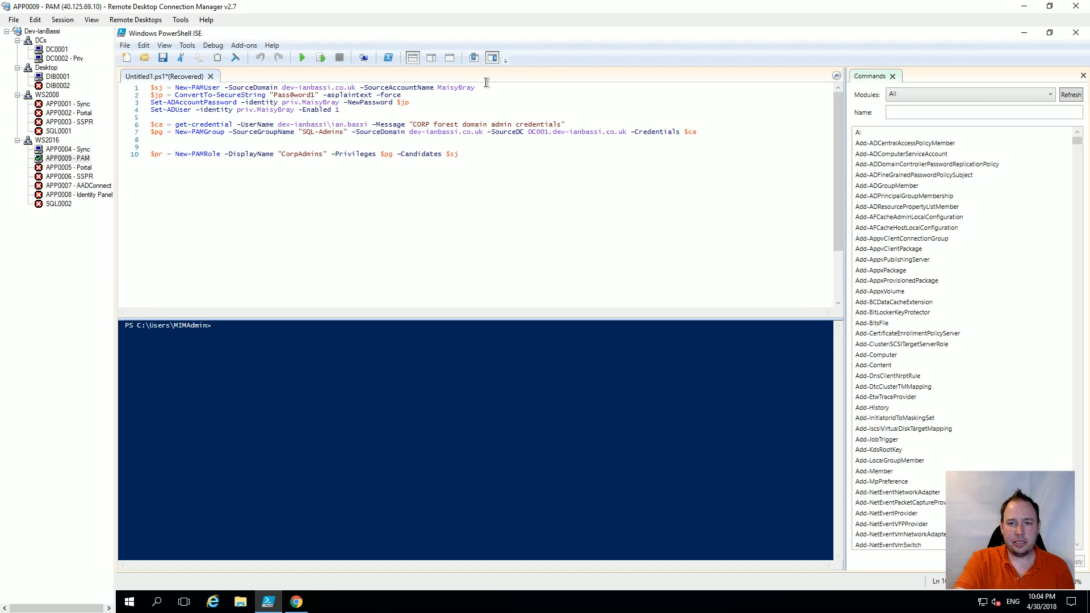
{"action": "left_click_drag", "start_coordinate": [486, 87], "coordinate": [138, 91]}
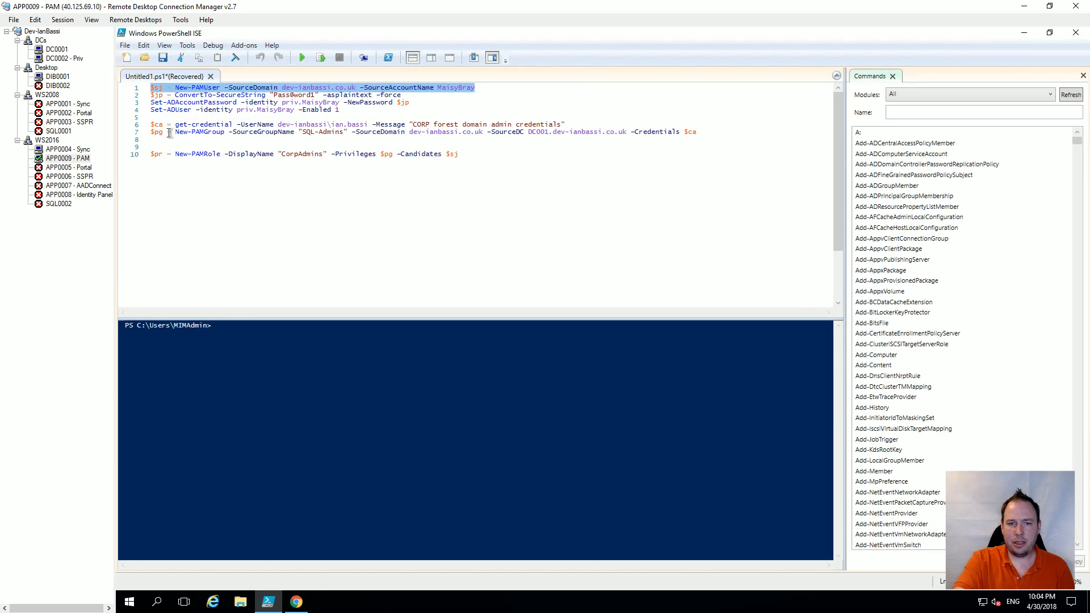
{"action": "left_click_drag", "start_coordinate": [174, 133], "coordinate": [232, 133]}
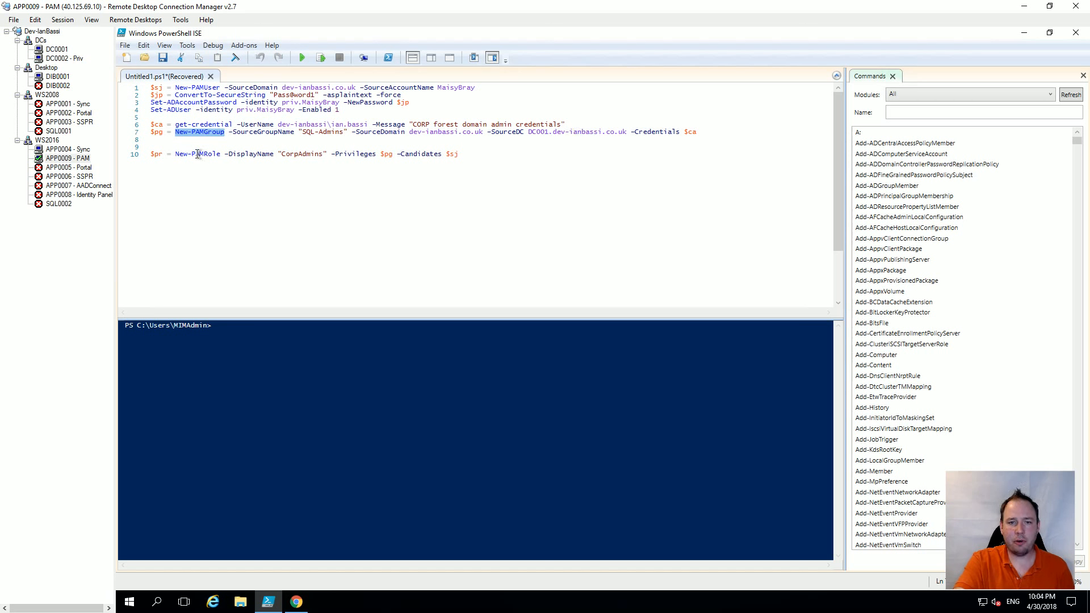
{"action": "left_click_drag", "start_coordinate": [173, 158], "coordinate": [465, 156]}
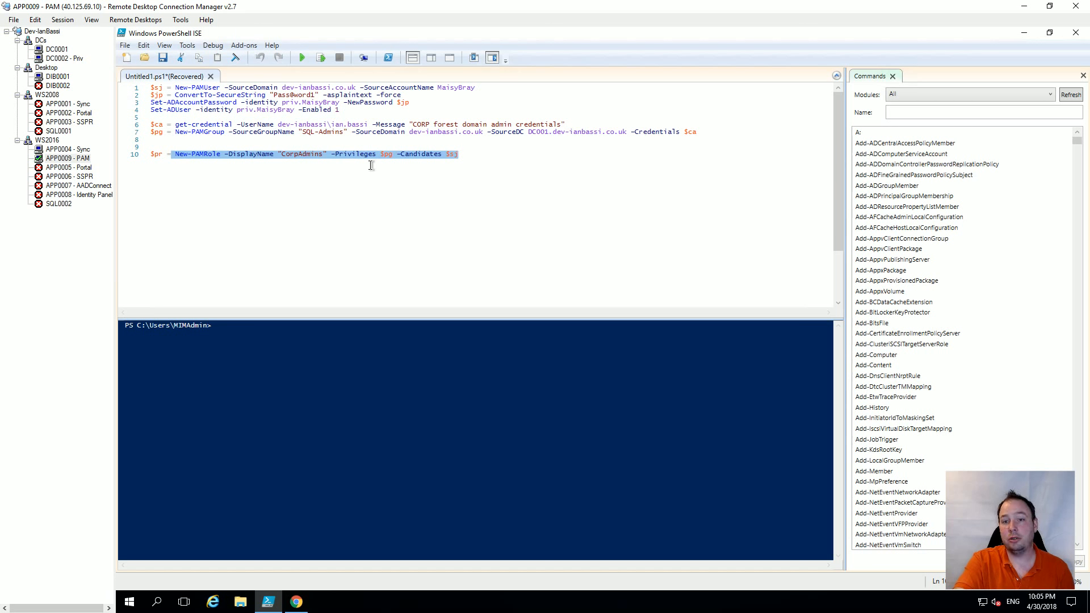
Step: Begin another parameter after the candidates in the New-PAMRole command and look through the suggested options without choosing one
{"action": "left_click", "coordinate": [469, 154]}
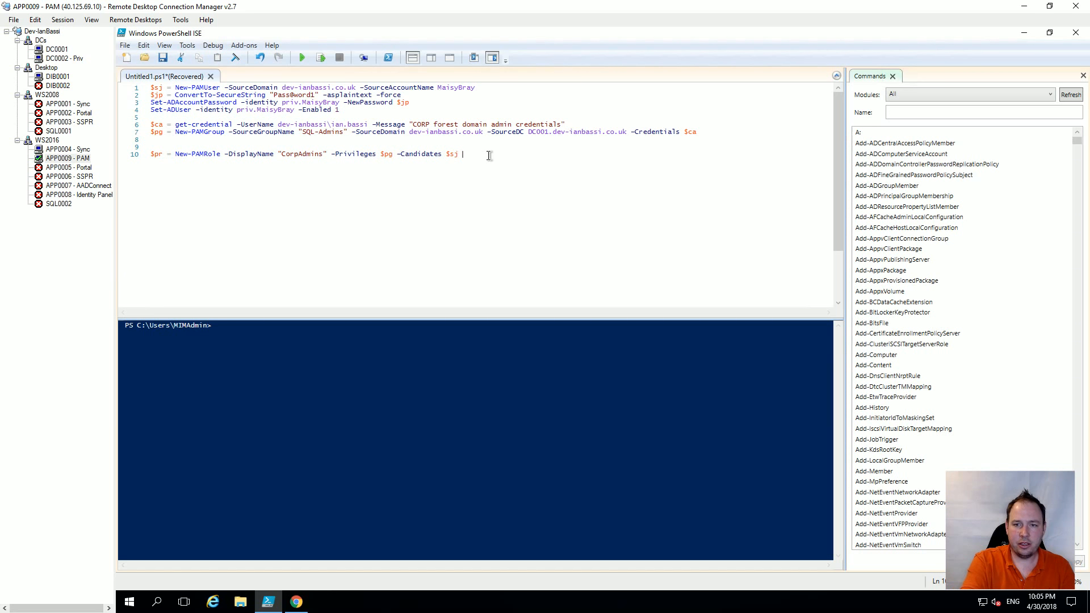
{"action": "type", "text": "-"}
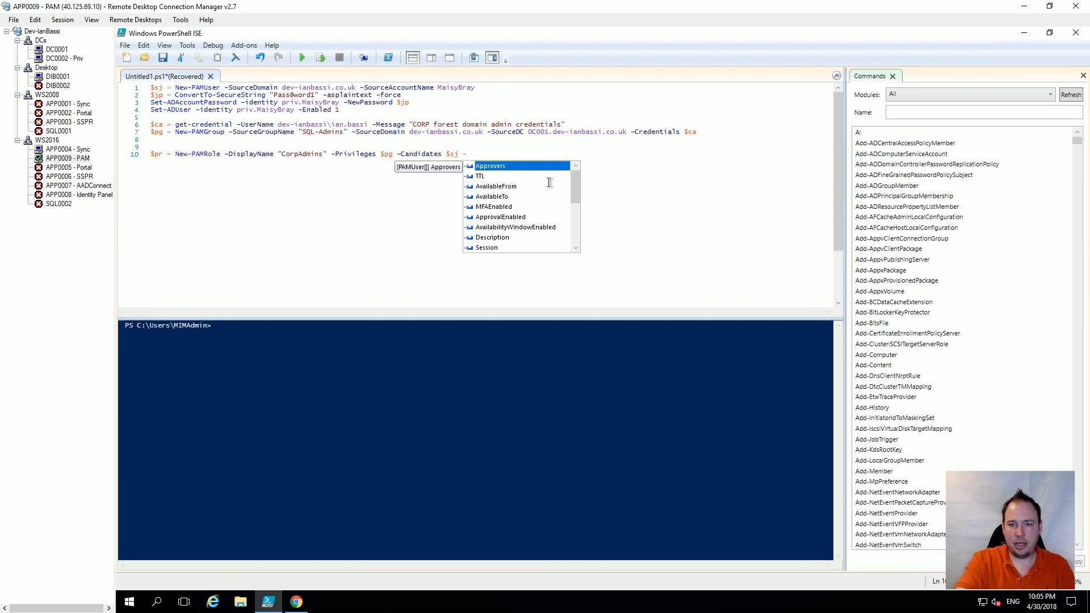
{"action": "left_click_drag", "start_coordinate": [574, 185], "coordinate": [577, 211]}
{"action": "scroll", "coordinate": [531, 172], "scroll_direction": "up", "scroll_amount": 2}
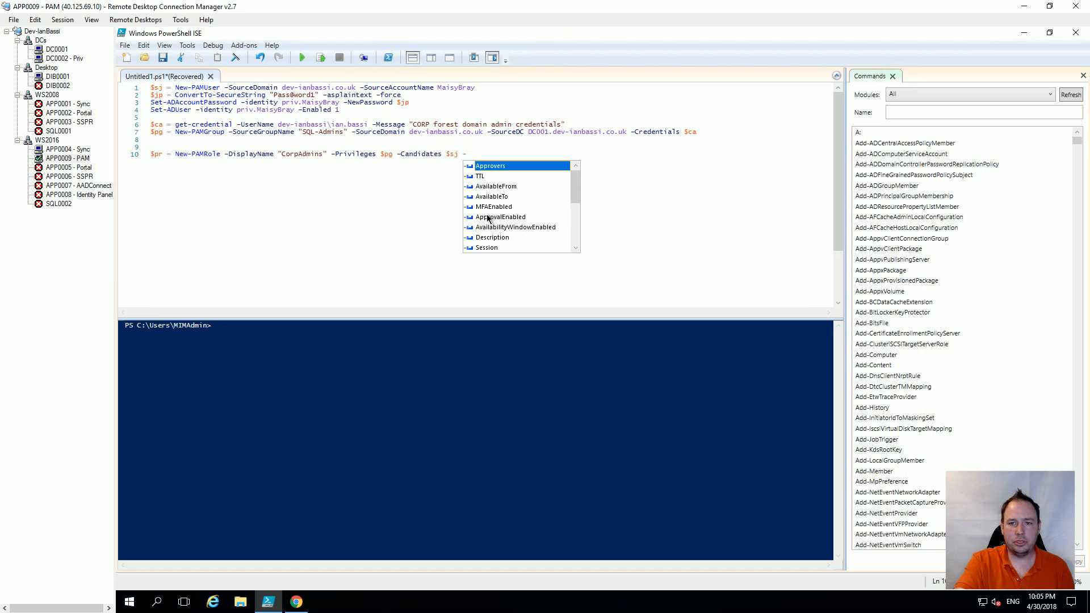
{"action": "left_click", "coordinate": [400, 200]}
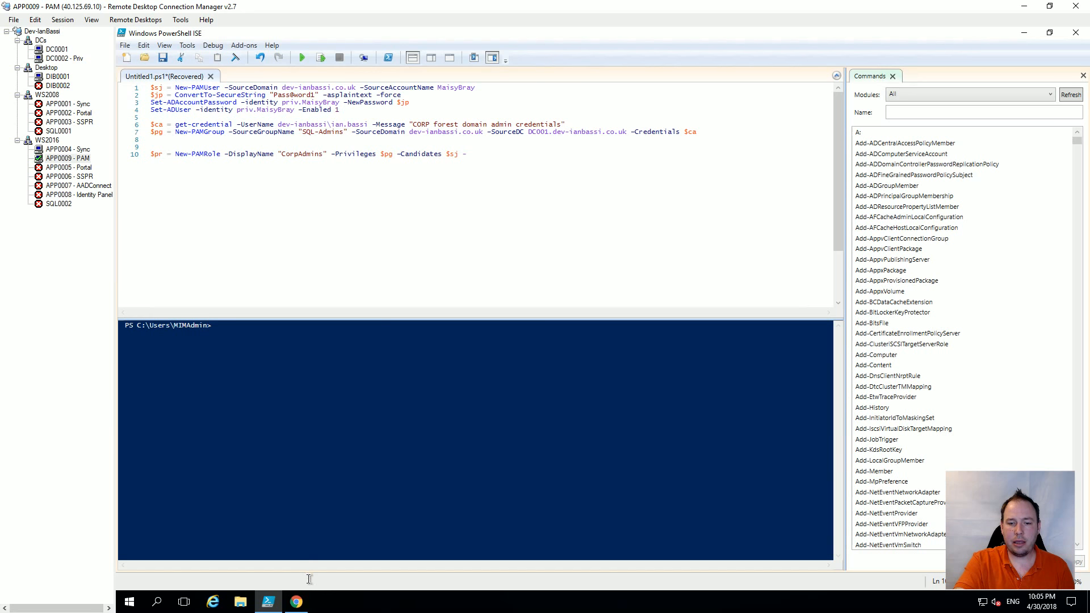
Step: Switch to the Azure MFA Server activity report in Chrome, refresh it for the last 24 hours and widen the user and date/time columns
{"action": "mouse_move", "coordinate": [298, 606]}
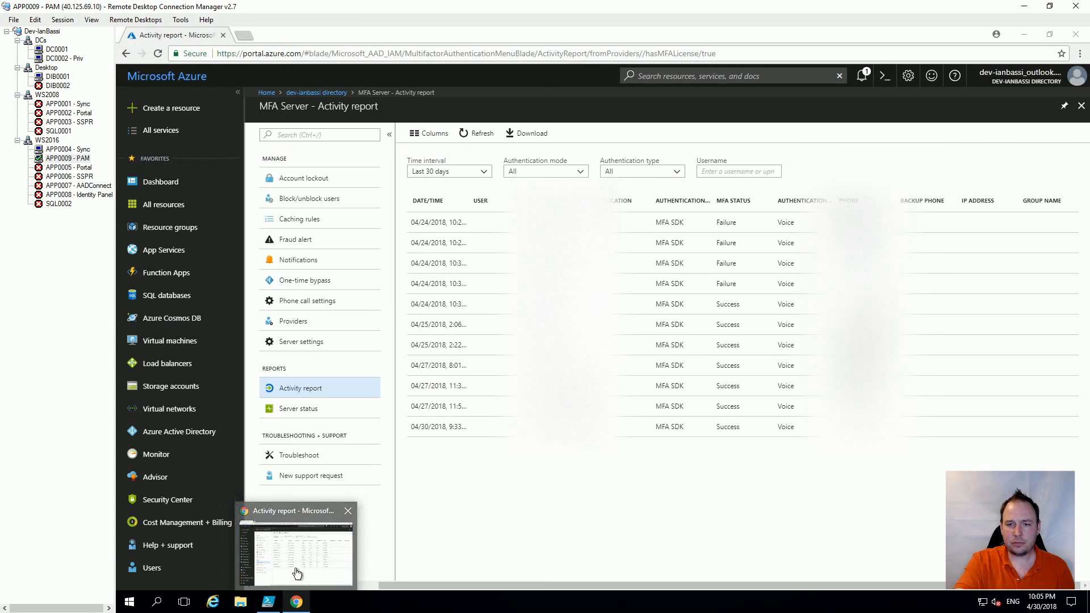
{"action": "left_click", "coordinate": [296, 572]}
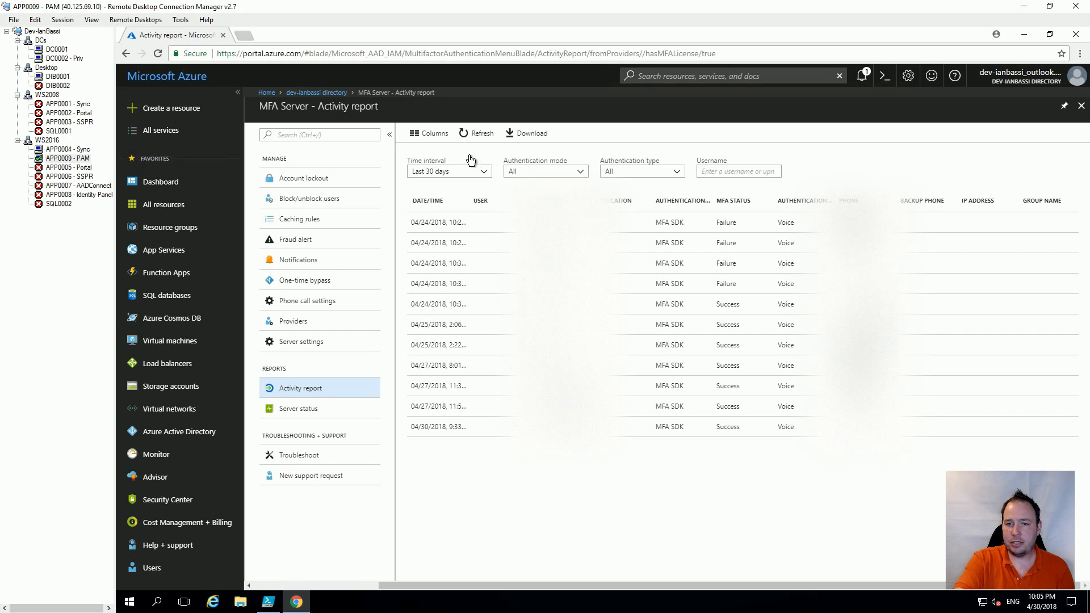
{"action": "left_click", "coordinate": [474, 135]}
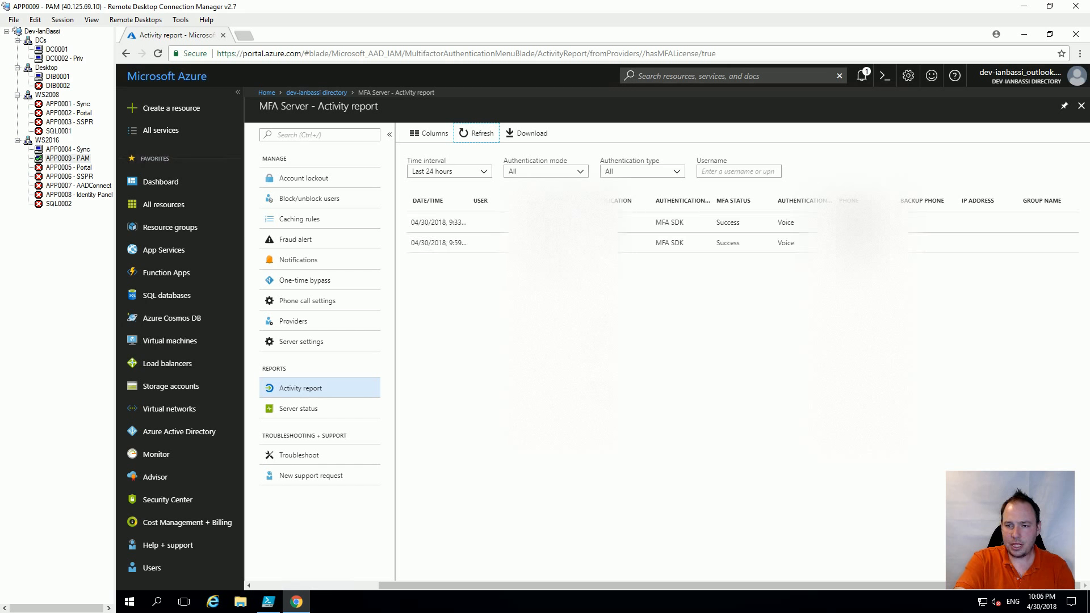
{"action": "left_click_drag", "start_coordinate": [589, 202], "coordinate": [625, 202]}
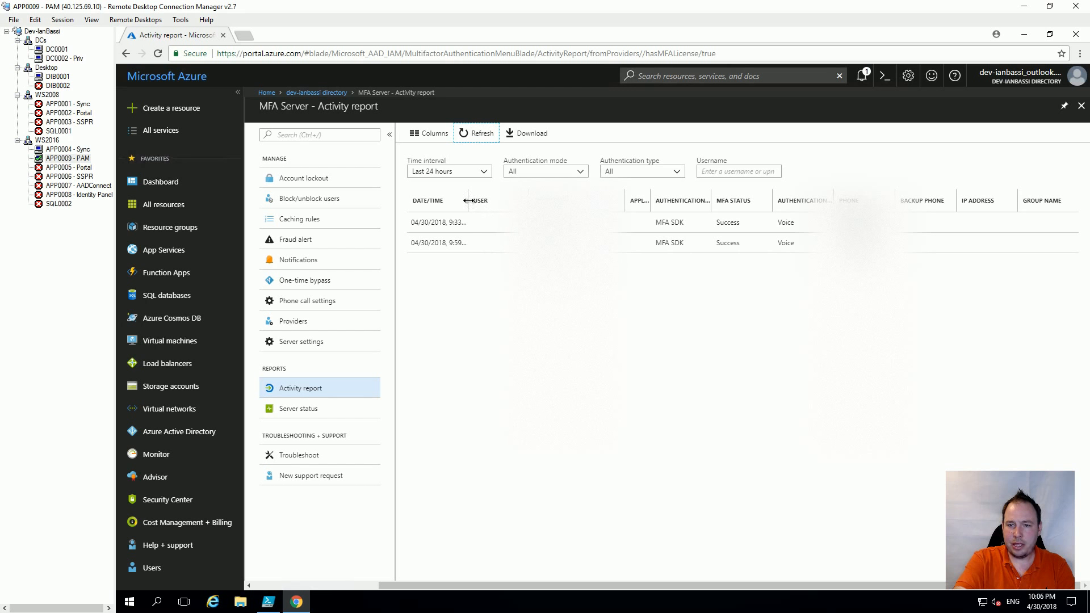
{"action": "left_click_drag", "start_coordinate": [468, 200], "coordinate": [496, 204]}
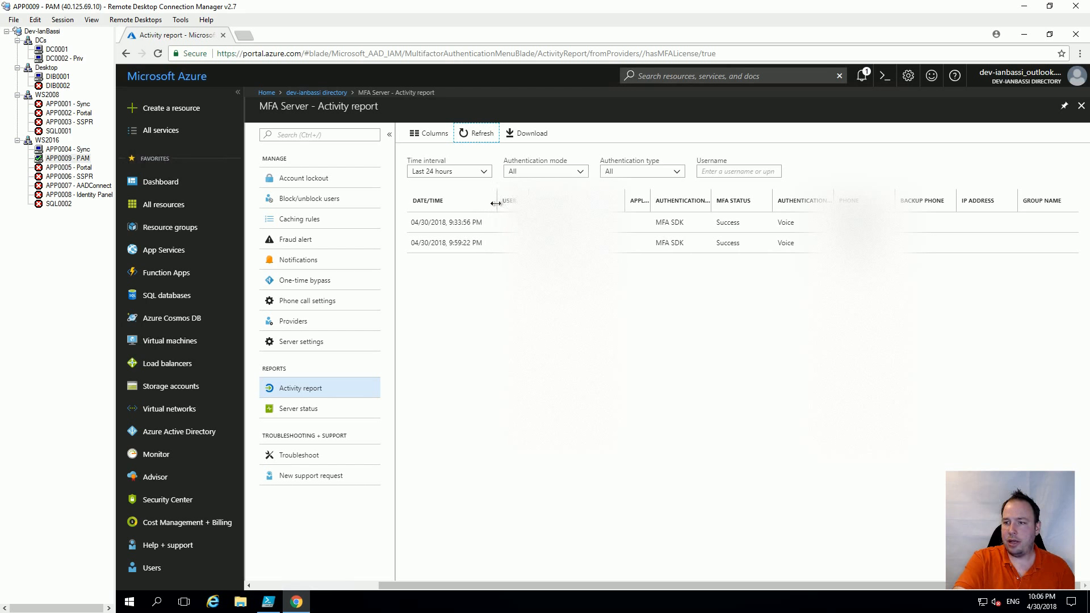